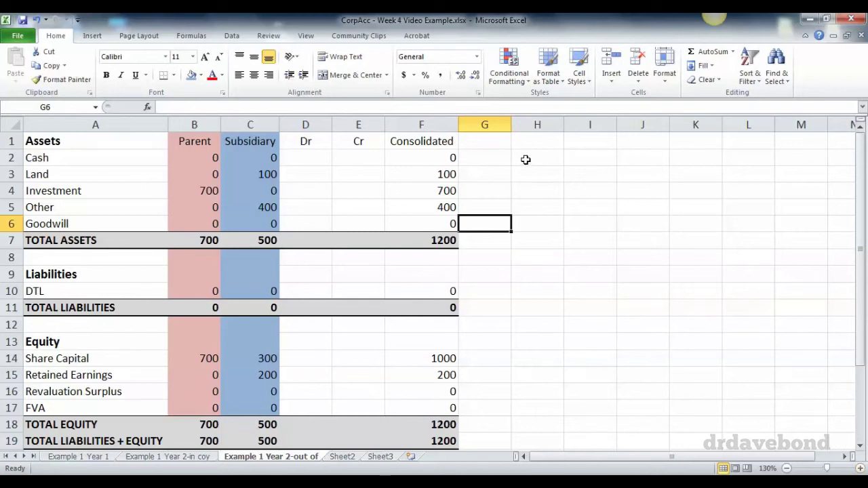
- Bold the Parent's Cash (0) and Investment (700) figures in B2 and B4
left_click(525, 160)
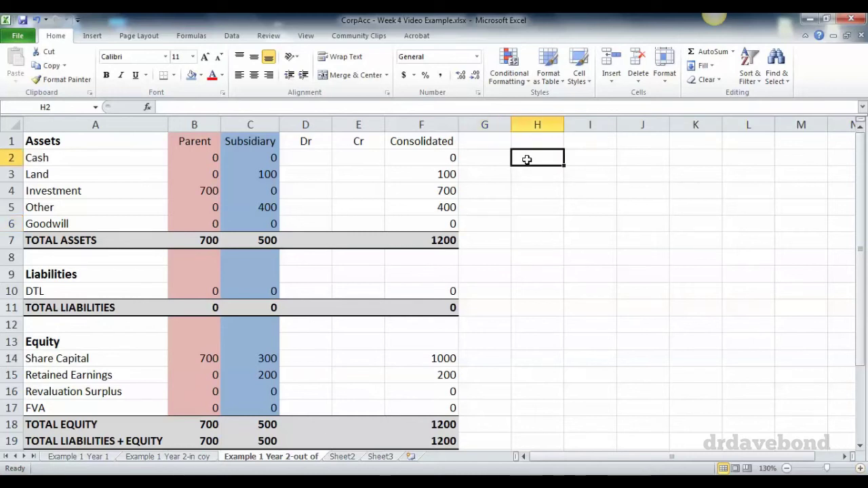
left_click(200, 190)
left_click(201, 157, "ctrl")
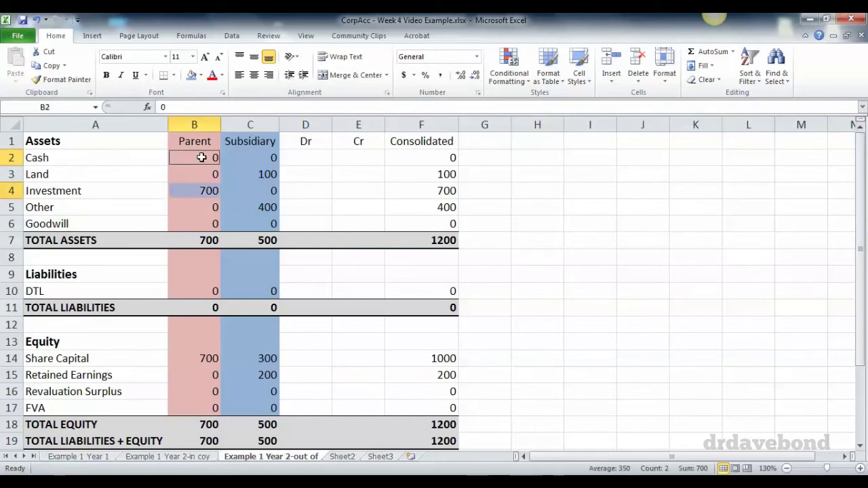
key("ctrl+b")
left_click_drag(535, 210, 547, 186)
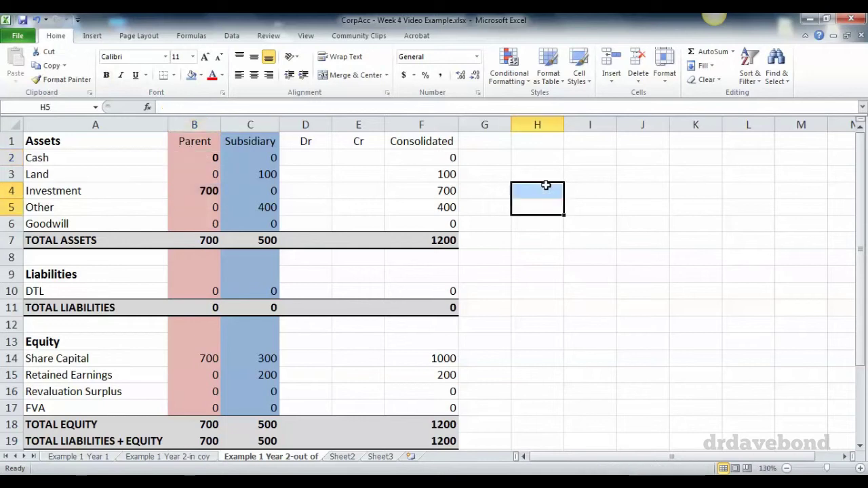
left_click(538, 156)
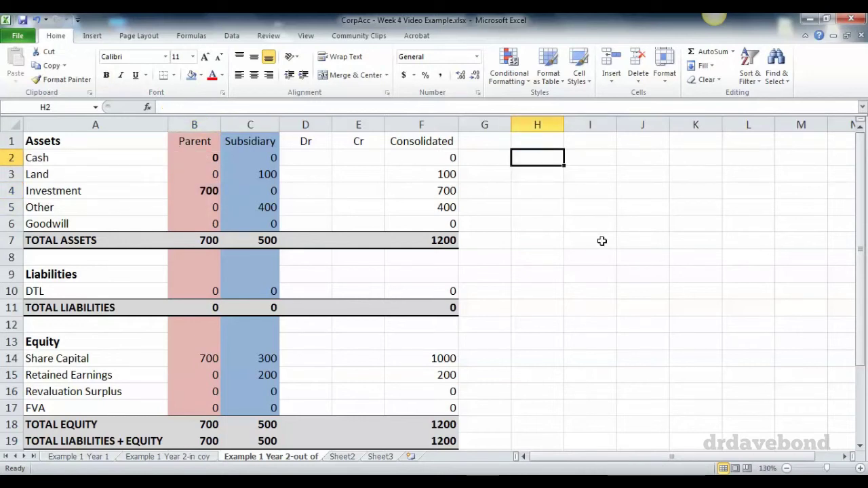
- Enter the gain-on-sale entry in H2:J4: Dr Cash 300, Cr Land 100, Cr Gain on Sale 200
type("Dr")
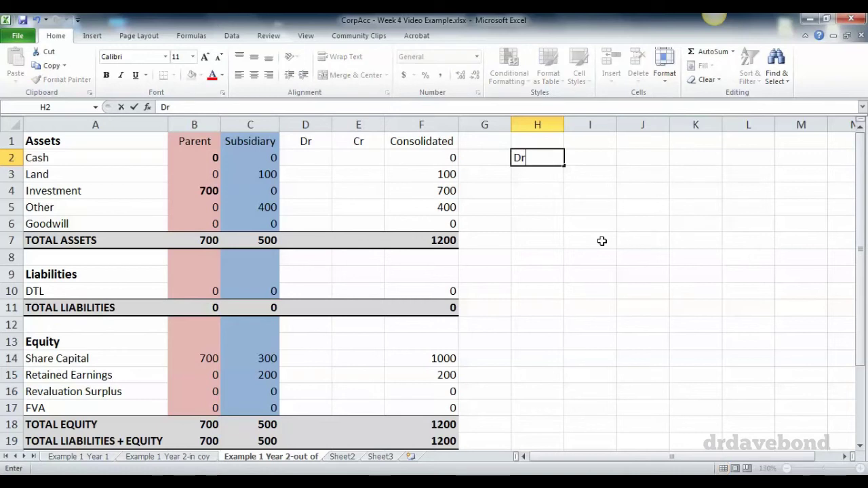
type(" Cash")
key("Tab")
type("300")
key("Return")
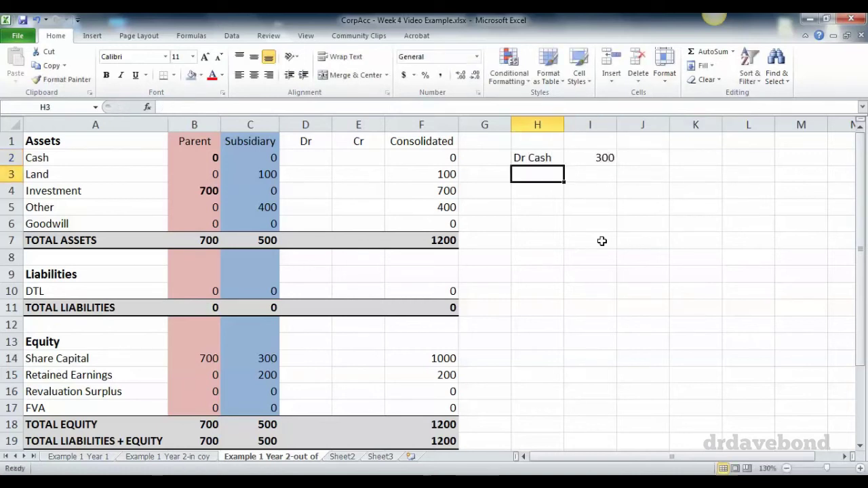
type("Cr Land")
key("Tab")
key("Tab")
type("100")
key("Return")
type("Cr Gain on Sale")
key("Tab")
key("Tab")
type("200")
key("Return")
- Fill H2:J4 blue and widen column H to fit the entry labels
left_click_drag(601, 240, 632, 194)
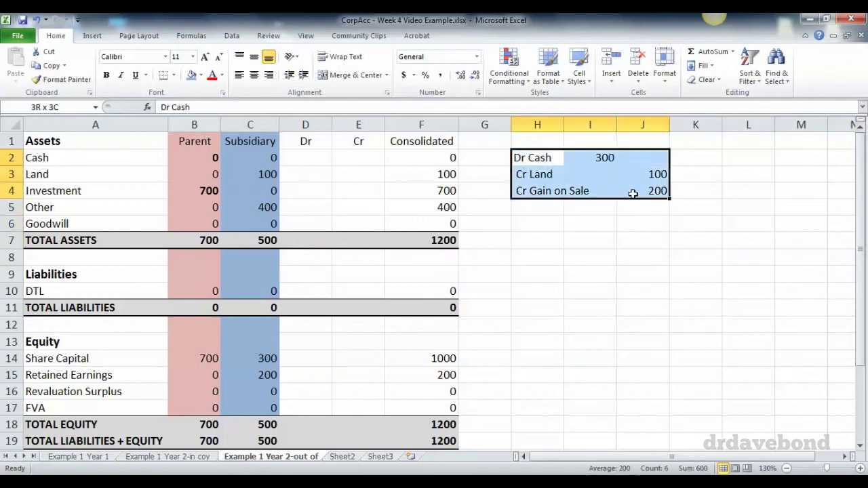
left_click(192, 74)
left_click_drag(563, 122, 596, 122)
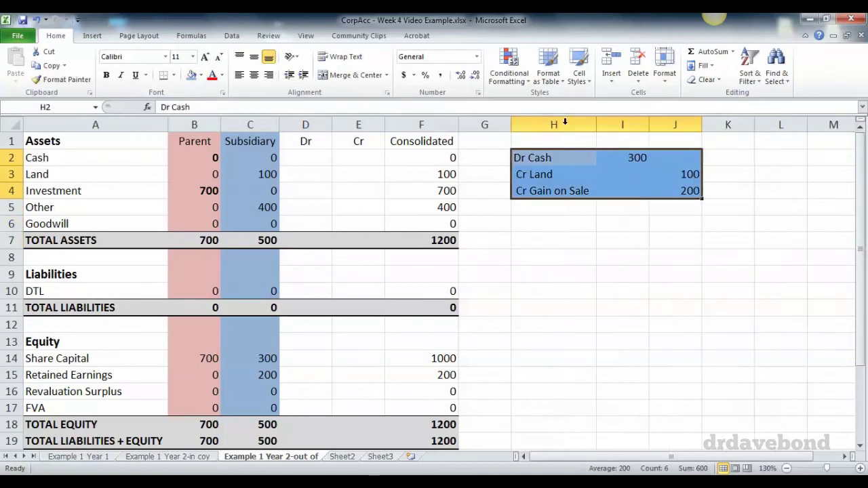
left_click(633, 185)
left_click(638, 246)
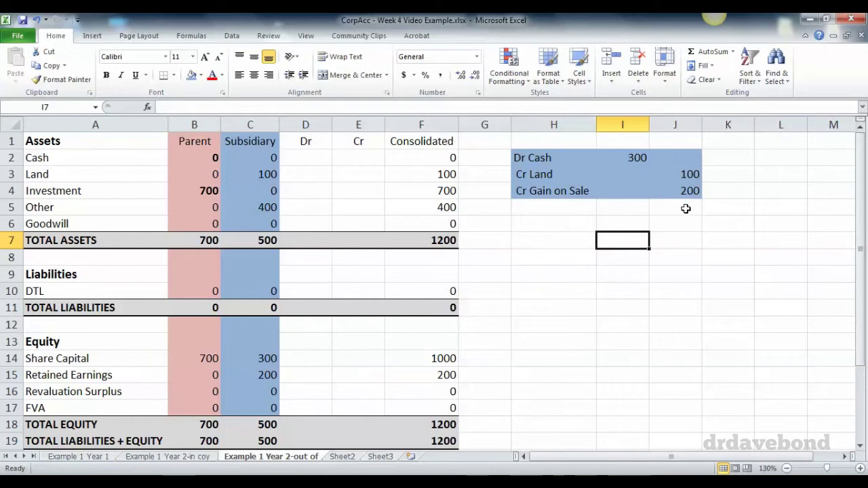
- Enter the tax entry in H6:J7: Dr Tax Expense 60, Cr Cash 60
left_click(558, 228)
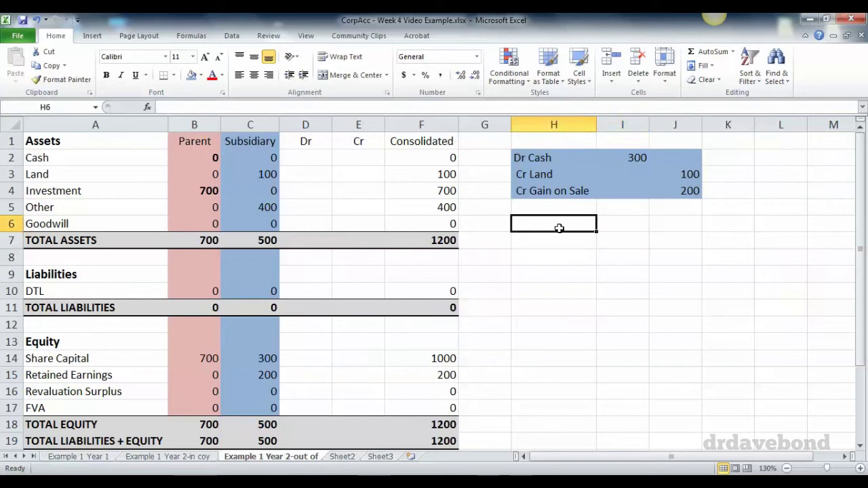
type("Dr Tax ")
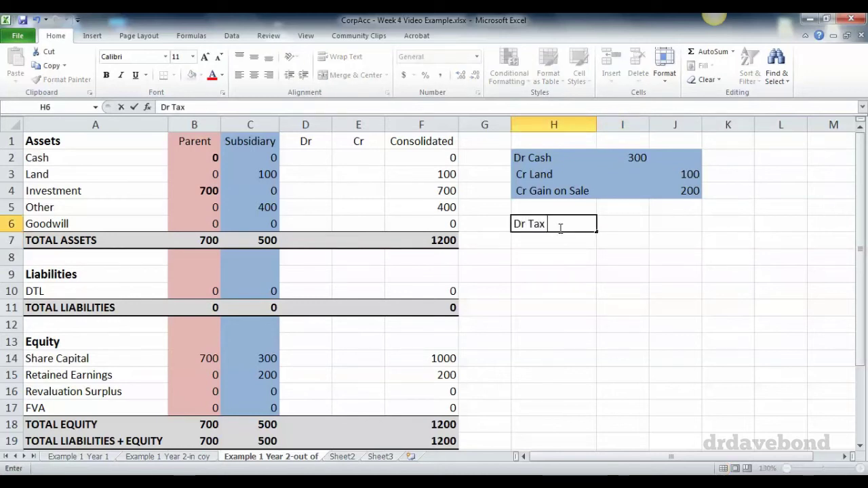
type("Expense")
key("Tab")
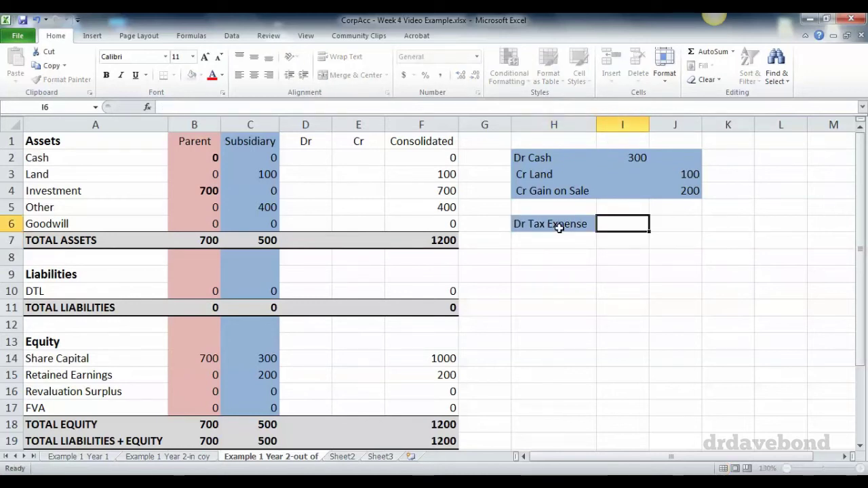
type("60")
key("Return")
type("Cr")
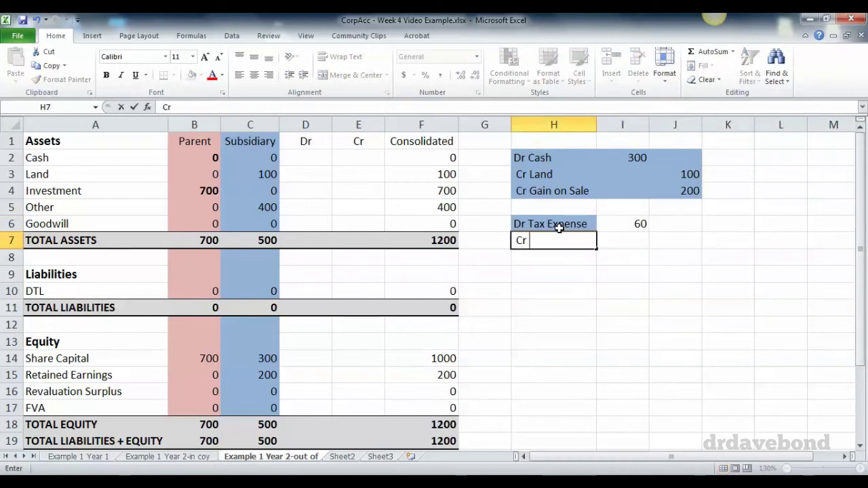
type(" Cash")
key("Tab")
key("Tab")
type("60")
key("Return")
- Fill the tax entry H6:J7 blue
left_click_drag(559, 228, 686, 238)
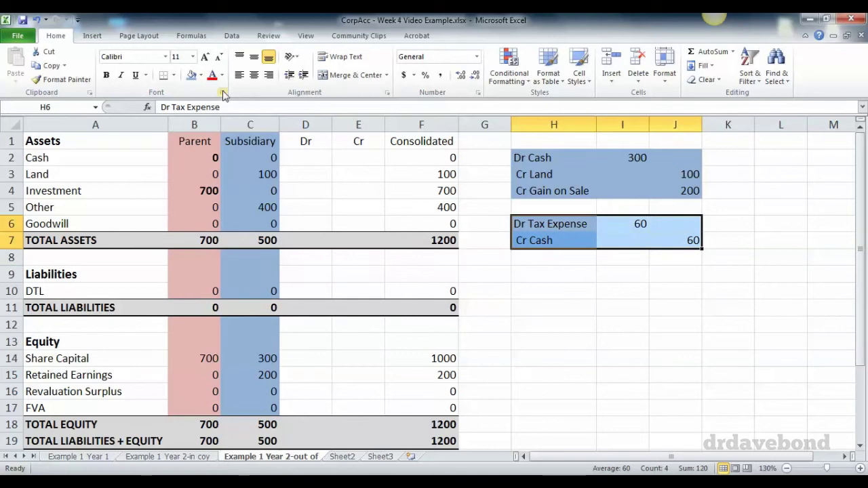
left_click(192, 75)
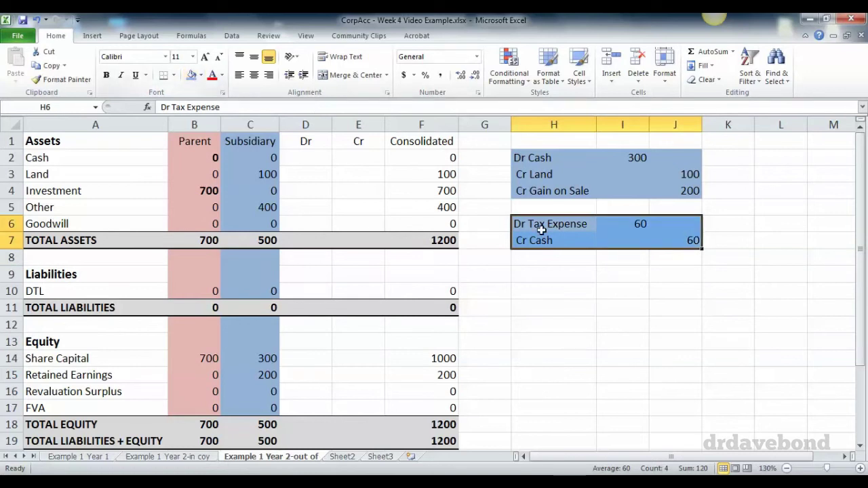
left_click(608, 263)
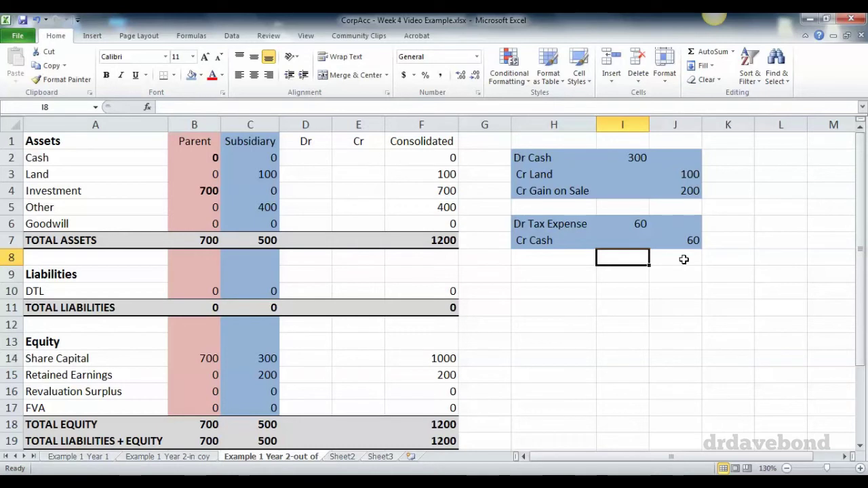
- Enter Subsidiary Cash as 300 and Subsidiary Land as 0
left_click(258, 157)
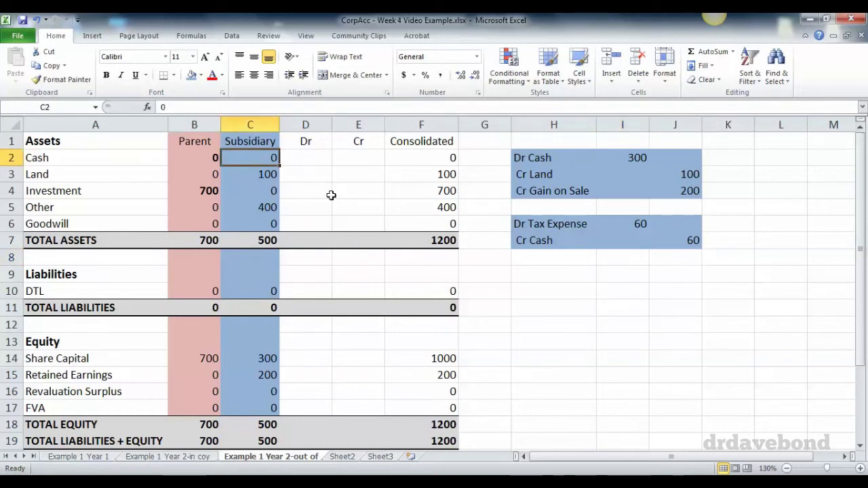
type("300")
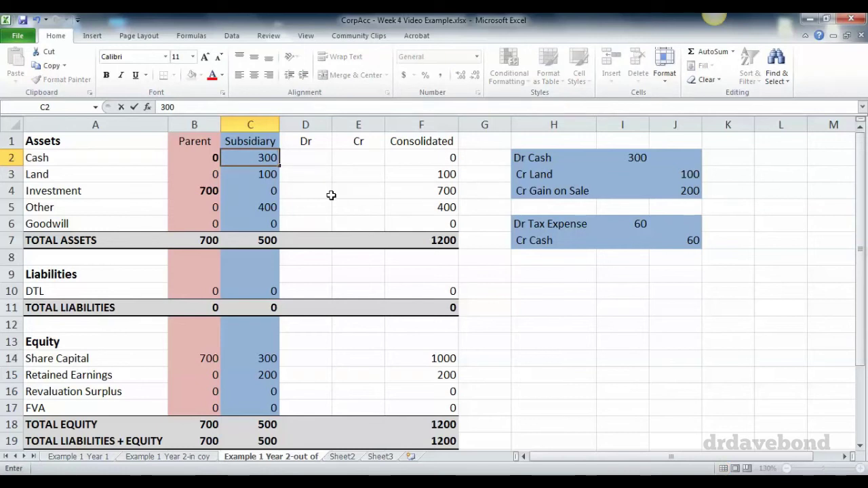
key("Return")
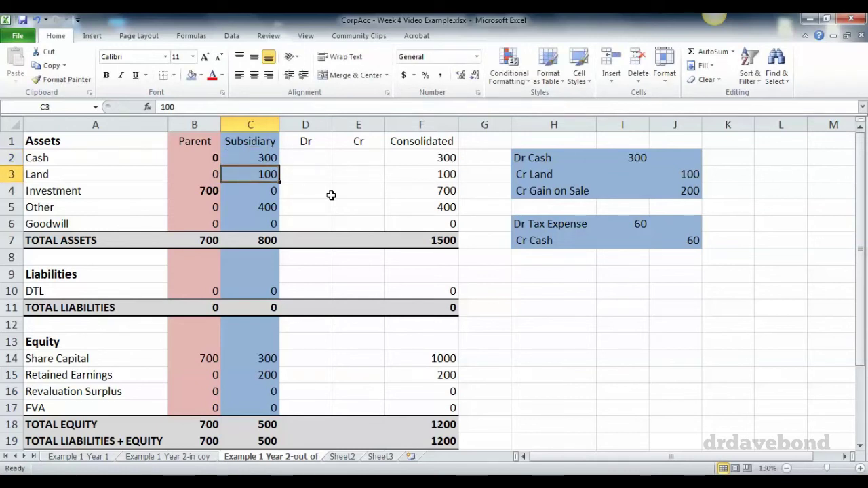
type("0")
key("Return")
key("Return")
key("Down")
key("Down")
key("Down")
key("Down")
key("Down")
key("Down")
key("Down")
key("Down")
key("Down")
key("Down")
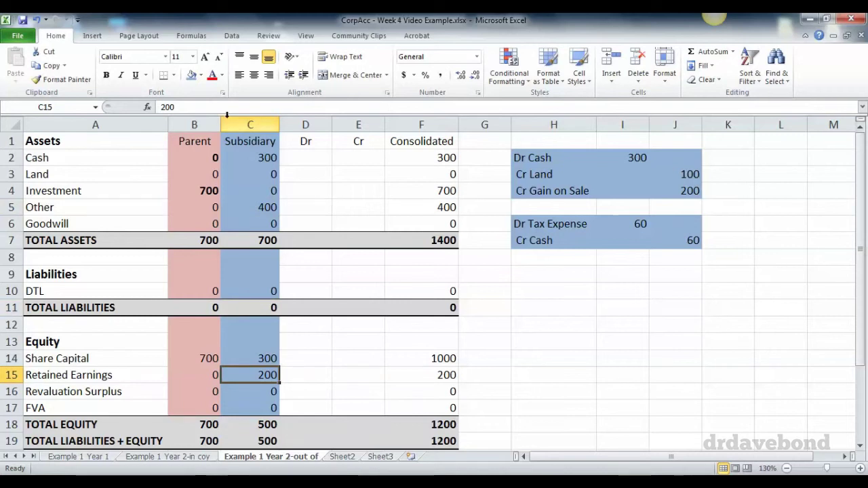
- Turn Subsidiary Retained Earnings in C15 into a formula adding the gain and subtracting 60 tax
left_click(161, 107)
type("=")
key("End")
type("+1")
type("00")
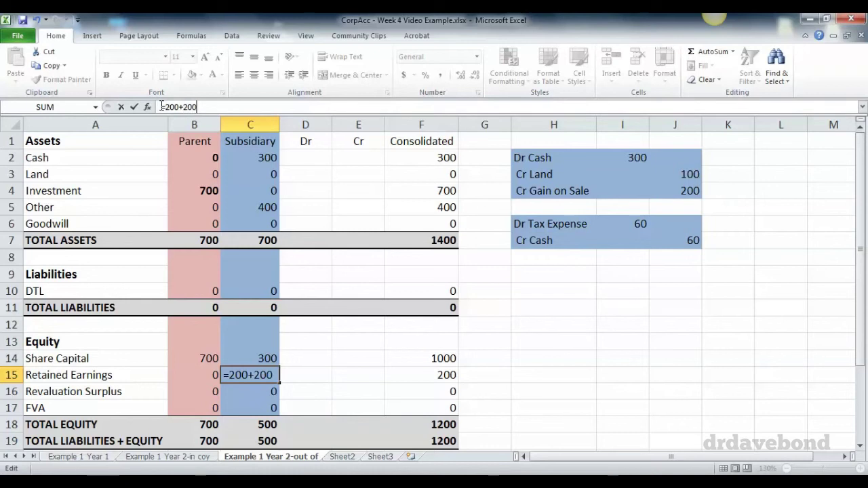
key("Return")
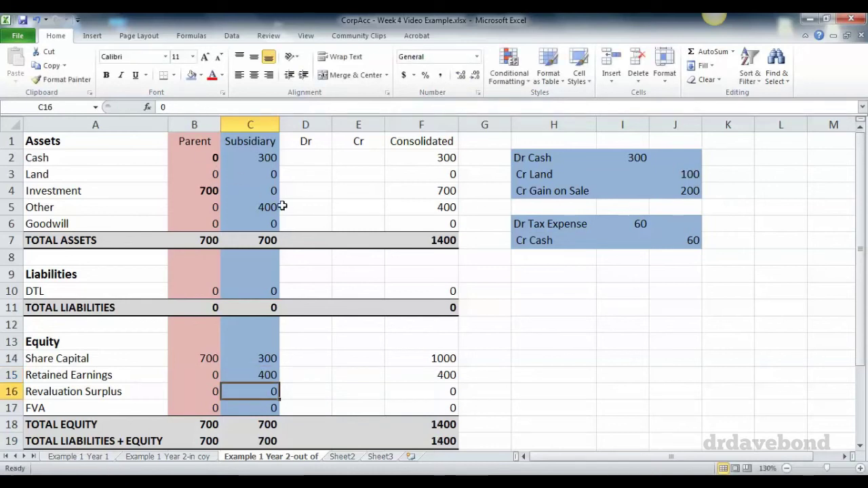
key("Up")
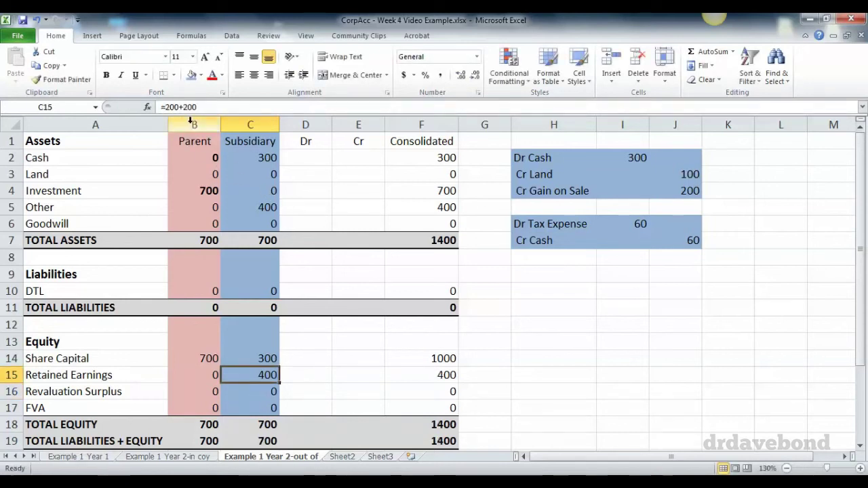
left_click(204, 108)
type("-60")
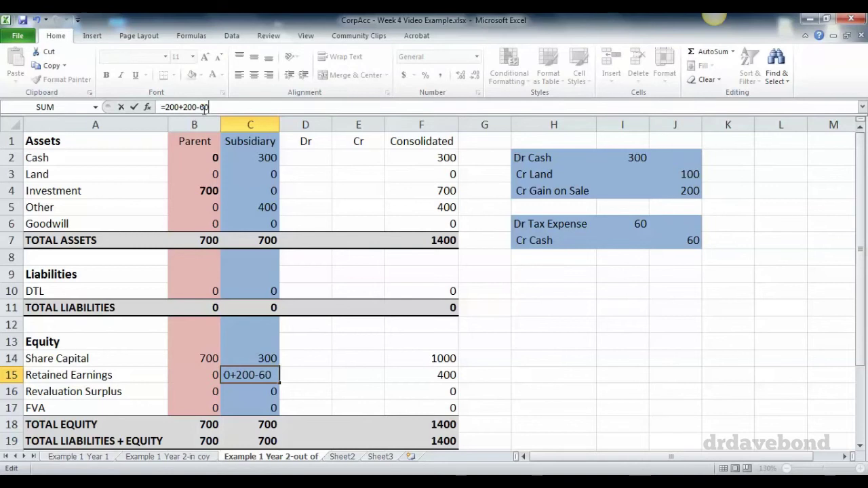
key("Return")
- Reduce Subsidiary Cash by the 60 tax so it reads 240
key("Up")
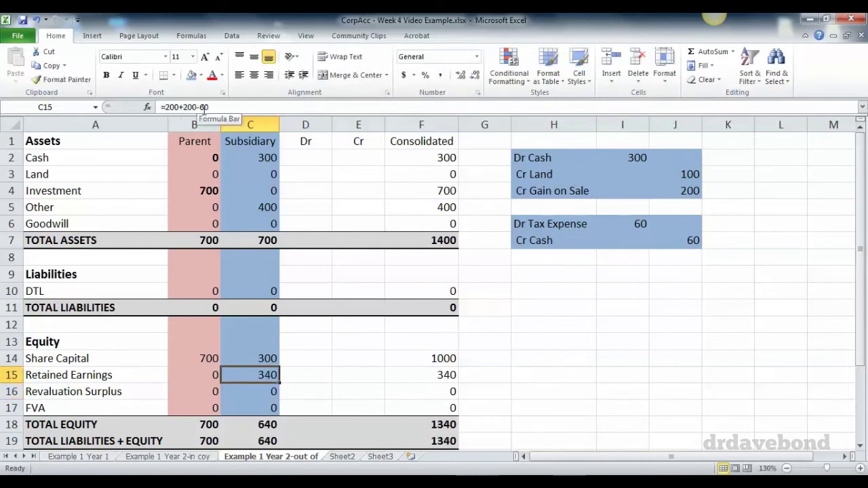
left_click(244, 163)
left_click(218, 105)
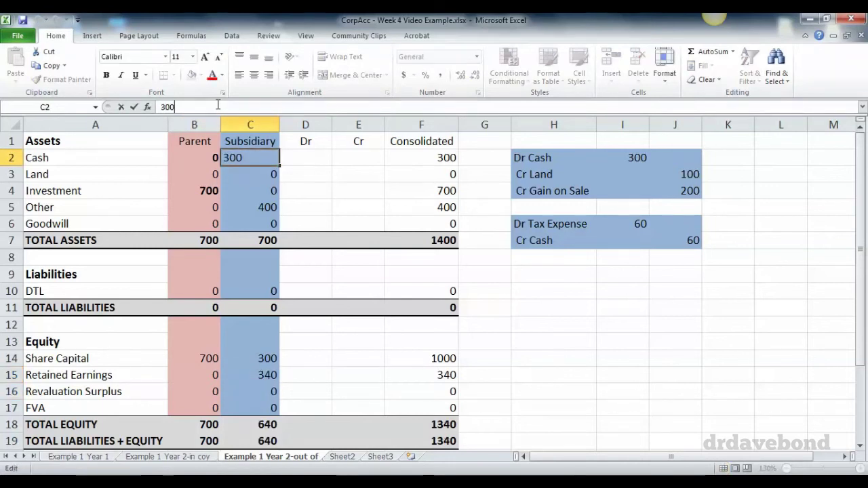
type("-60")
type("+")
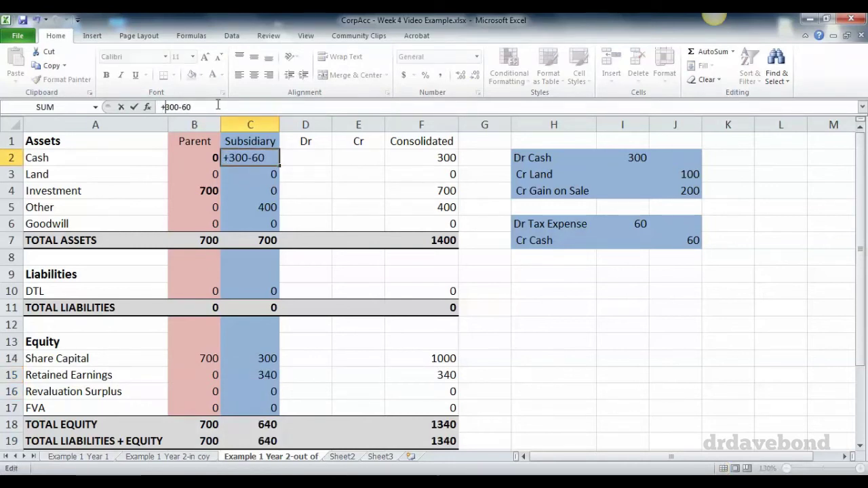
key("Return")
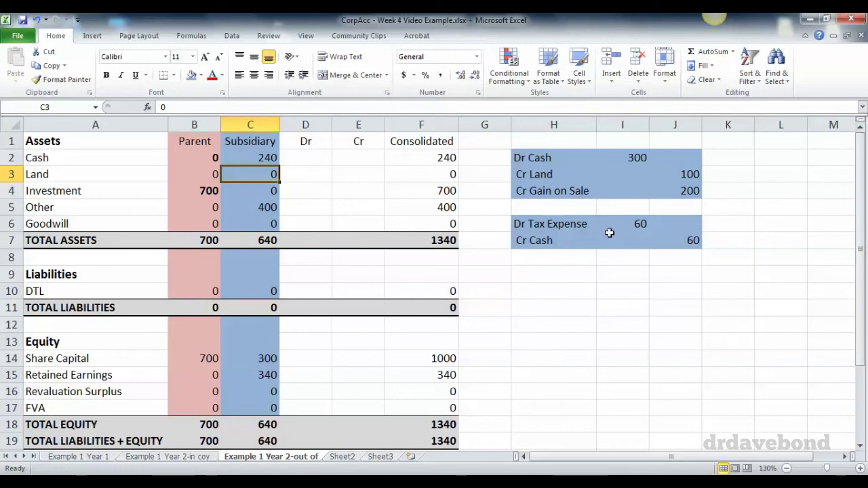
- Add a bold 'CONSOLIDATION WORKSHEET' heading in H9
left_click(532, 275)
key("ctrl+b")
type("CO")
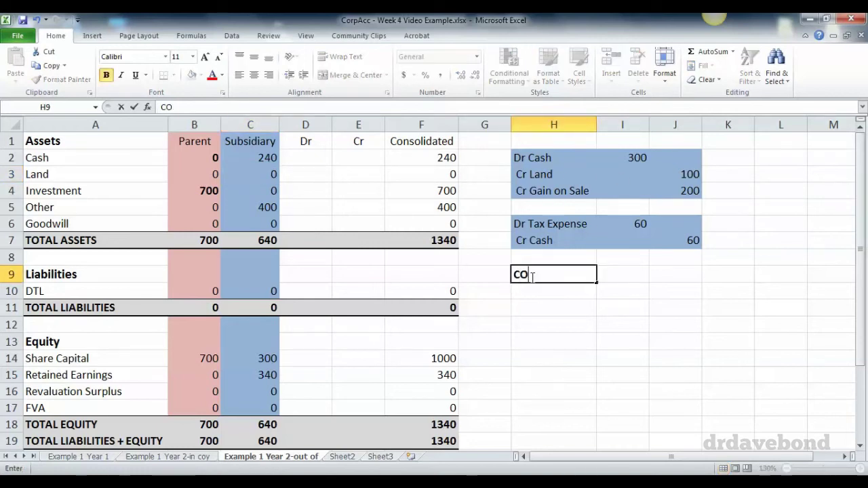
type("NSOLIDATION")
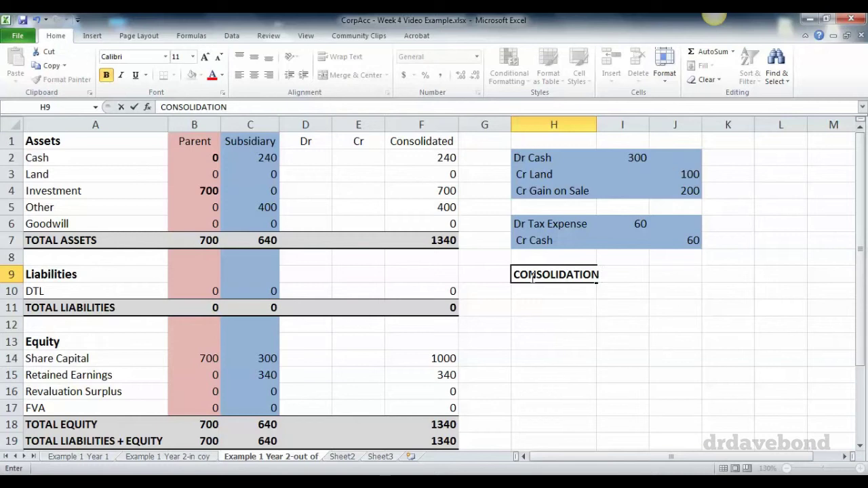
type(" WORKSHEET")
key("Return")
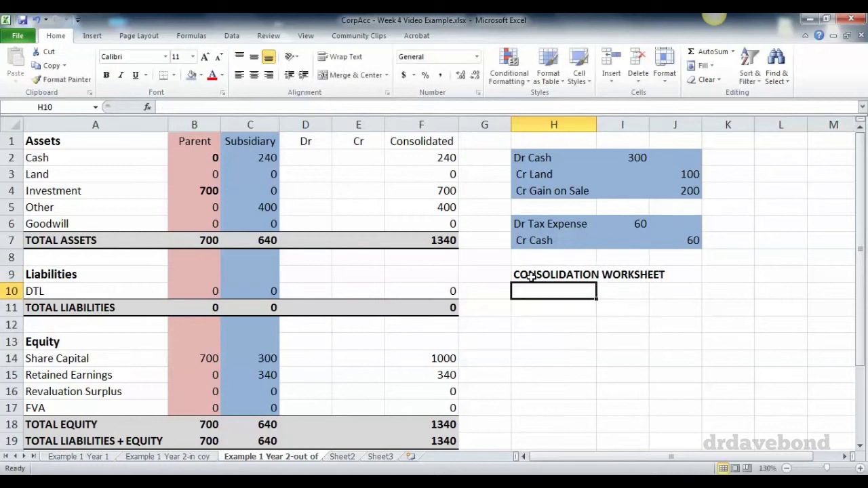
key("Return")
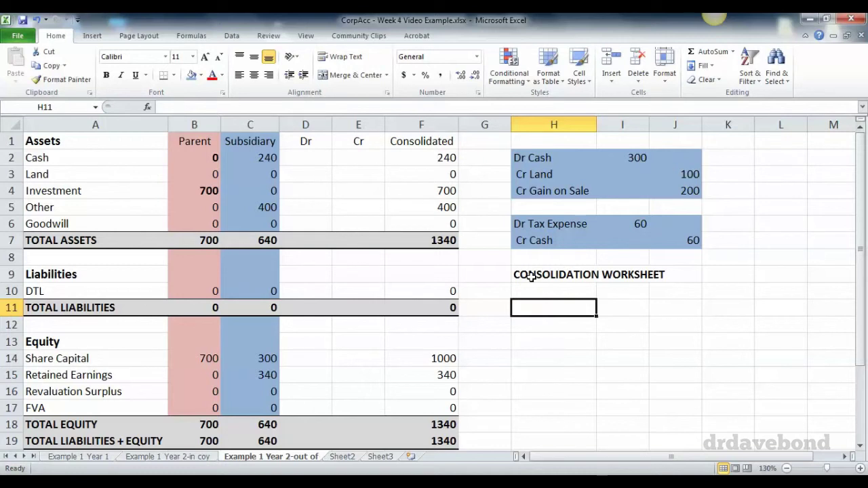
- Enter the revaluation entry under the heading: Dr Land 150, Cr FVA 105, Cr DTL 45
key("Up")
type("Dr L")
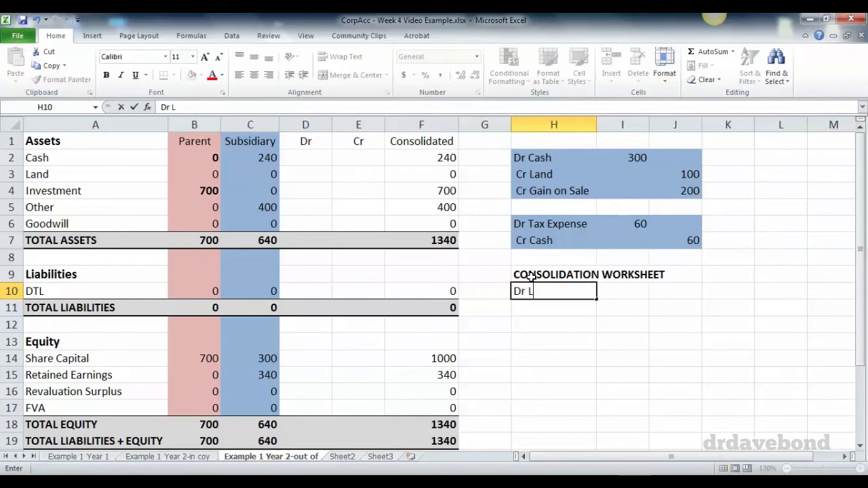
type("and")
key("Tab")
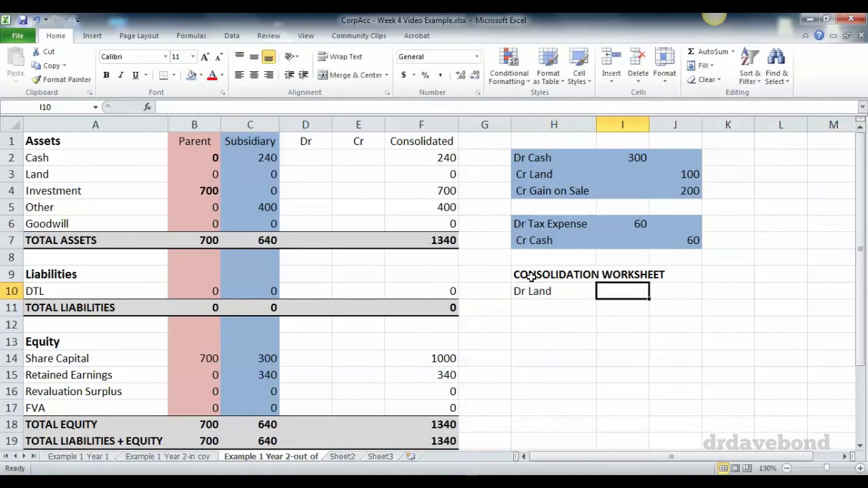
type("150")
key("Return")
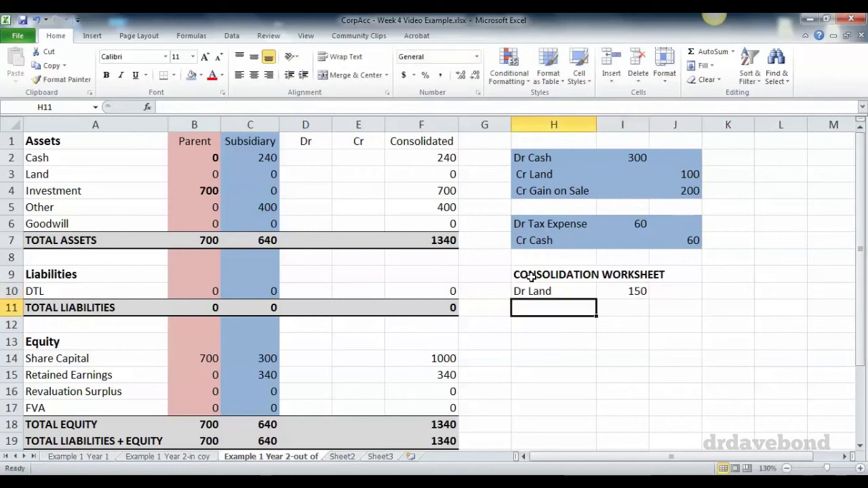
type("Cr FBA")
key("BackSpace")
key("BackSpace")
type("VA")
key("Tab")
key("Tab")
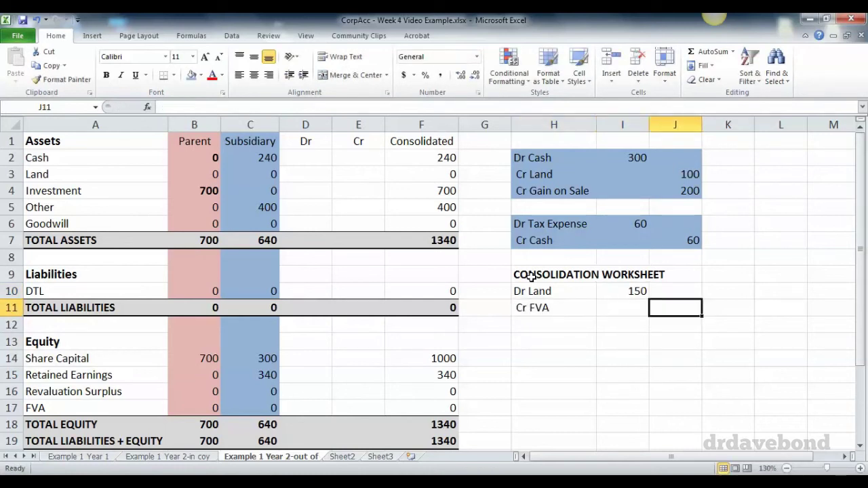
type("105")
key("Return")
type("Cr ")
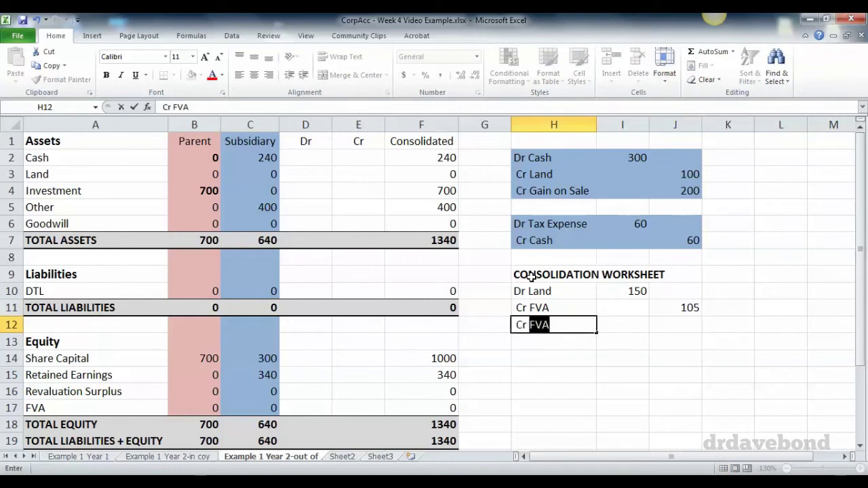
type("DTL")
key("Tab")
key("Tab")
type("45")
key("Return")
- Post a 150 Land debit in D3, 45 DTL credit in E10 and 105 FVA credit in E17
left_click(310, 179)
type("105")
key("BackSpace")
type("50")
key("Return")
key("Down")
key("Down")
key("Down")
key("Down")
key("Down")
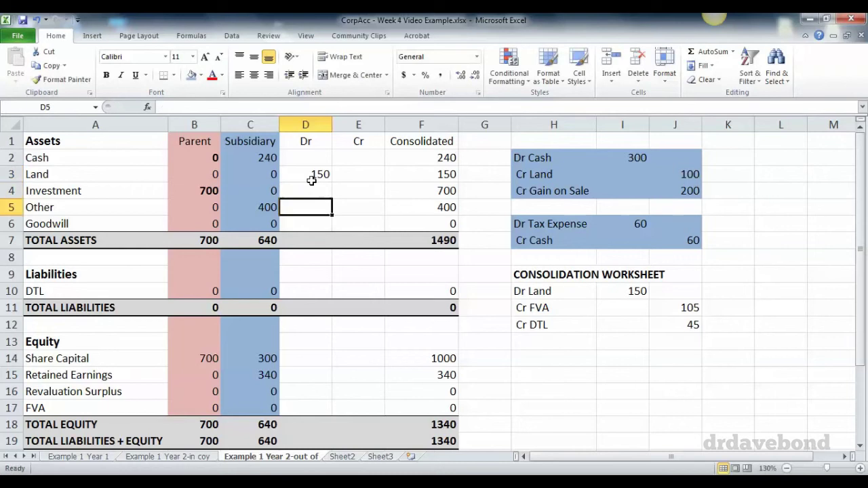
key("Down")
key("Right")
type("45")
key("Return")
key("Down")
key("Down")
key("Down")
key("Down")
key("Down")
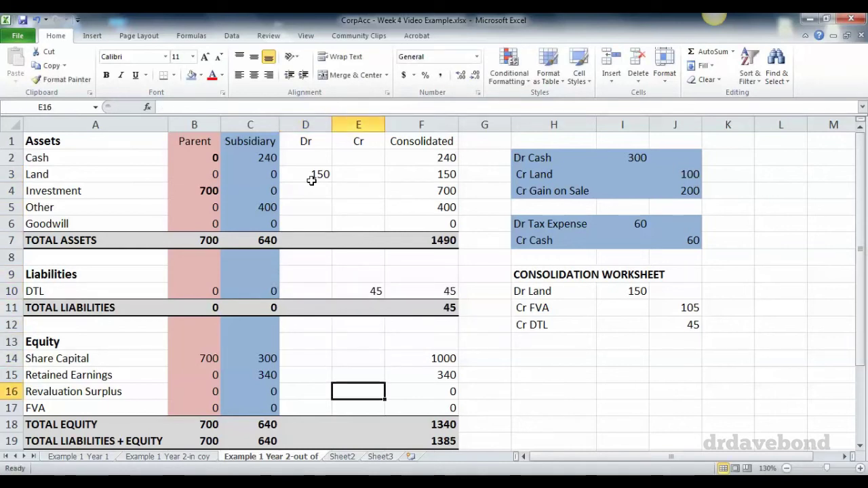
key("Down")
type("105")
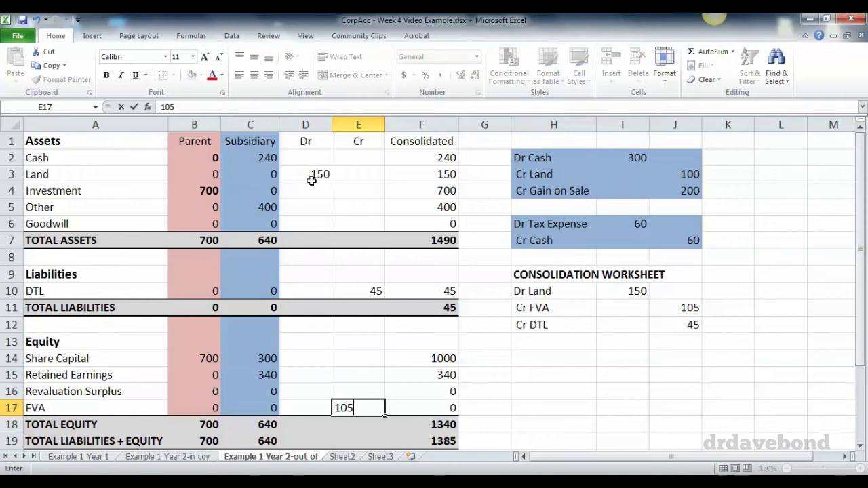
key("Return")
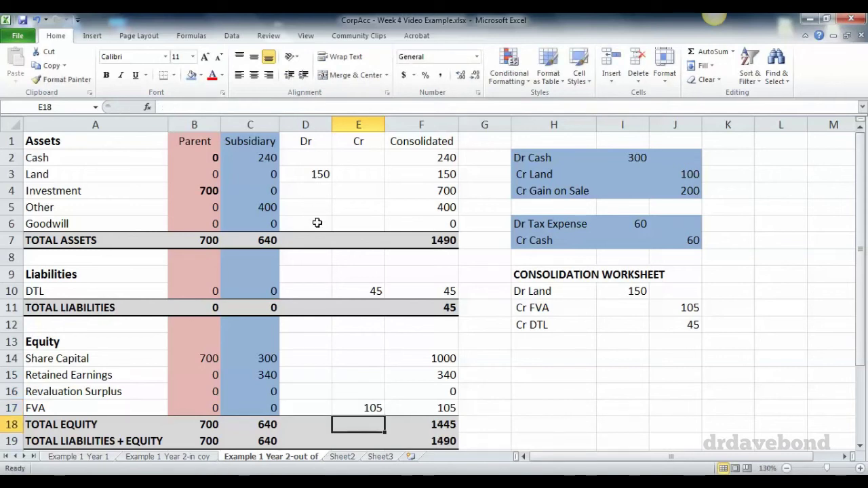
- Start the elimination entry with Dr Share Capital 300 and Dr Retained Earnings 200
left_click(543, 353)
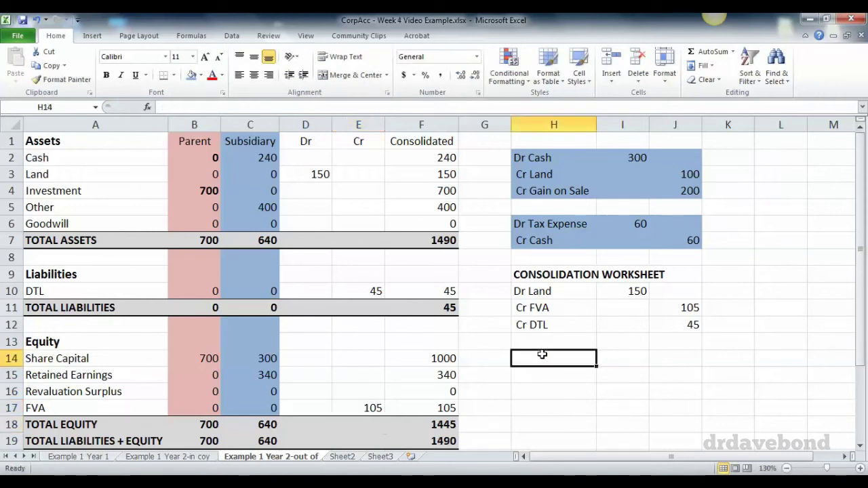
type("Dr Go")
key("BackSpace")
key("BackSpace")
key("BackSpace")
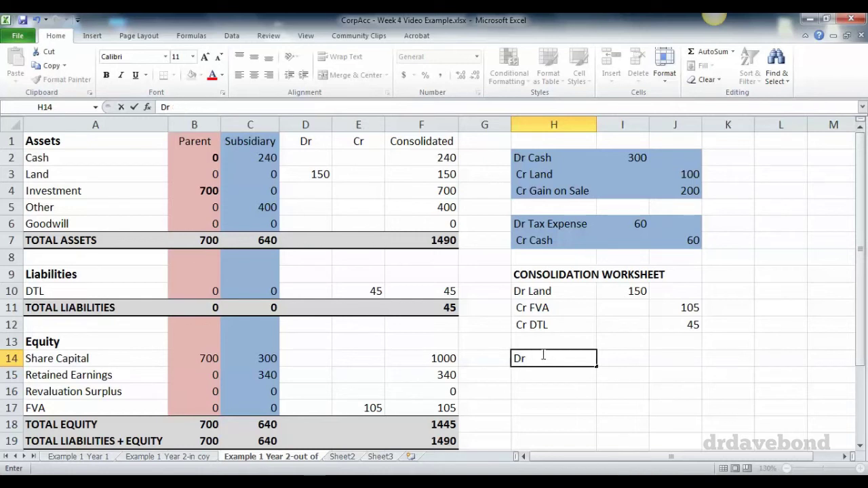
type("Share Capital")
key("Tab")
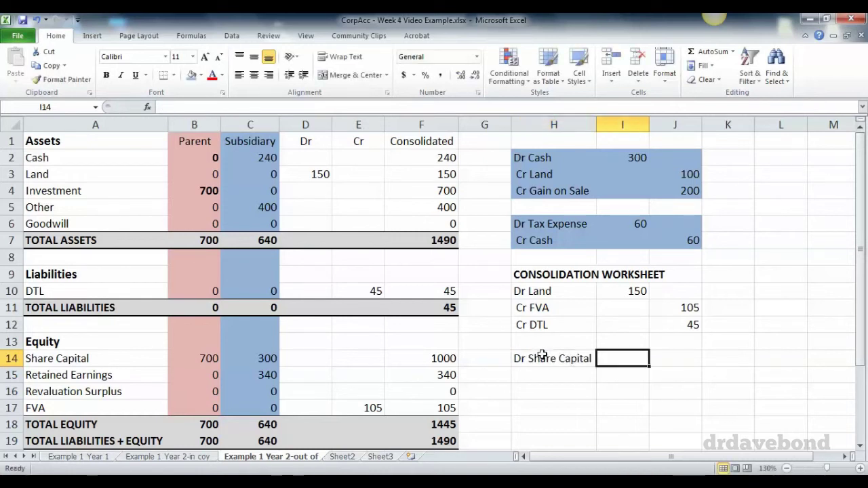
type("300")
key("Return")
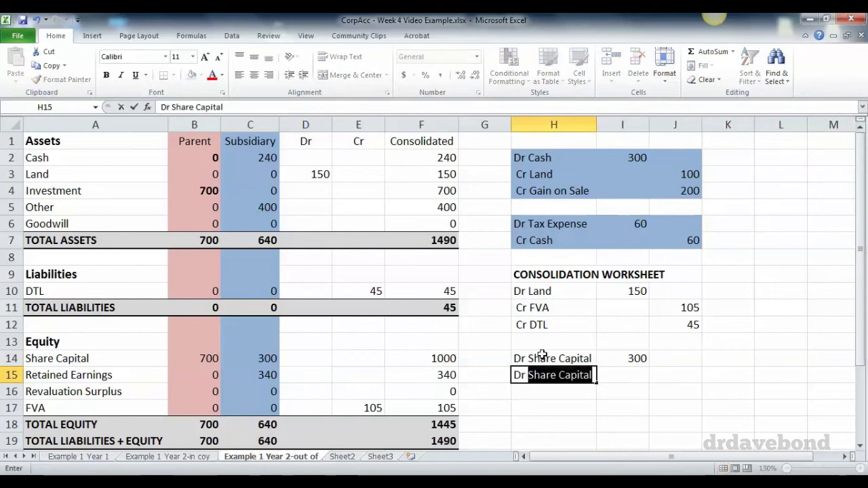
type("Ret")
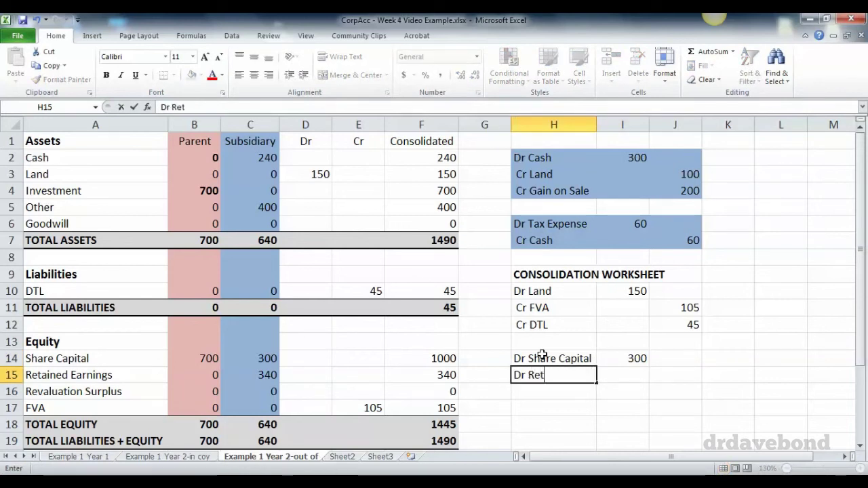
type("ained Earnings")
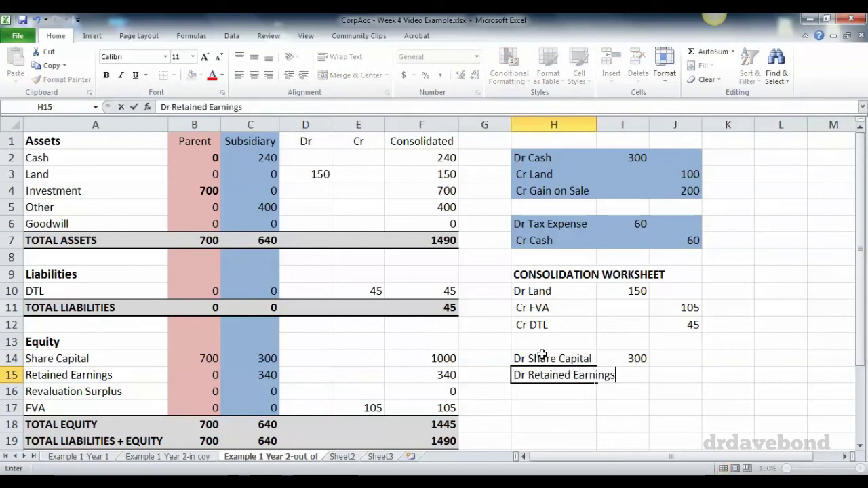
key("Tab")
type("200")
key("Return")
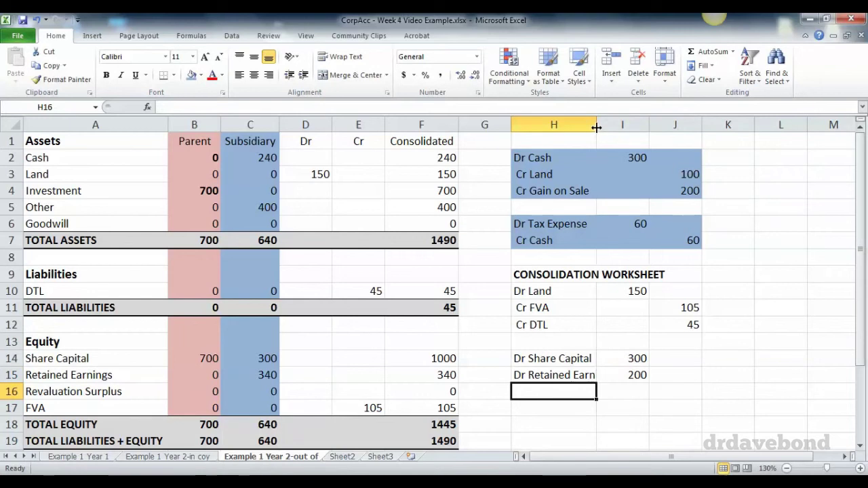
- Autofit column H and check how Subsidiary Retained Earnings in C15 is calculated
double_click(596, 125)
left_click(275, 374)
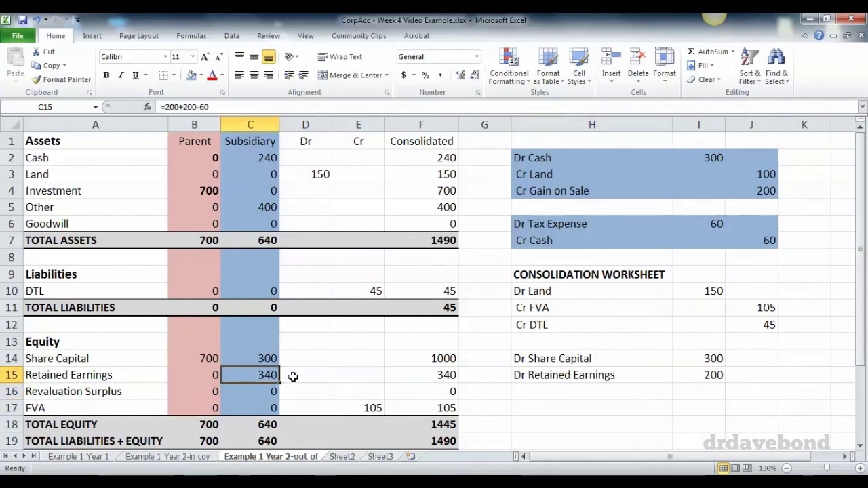
left_click(634, 388)
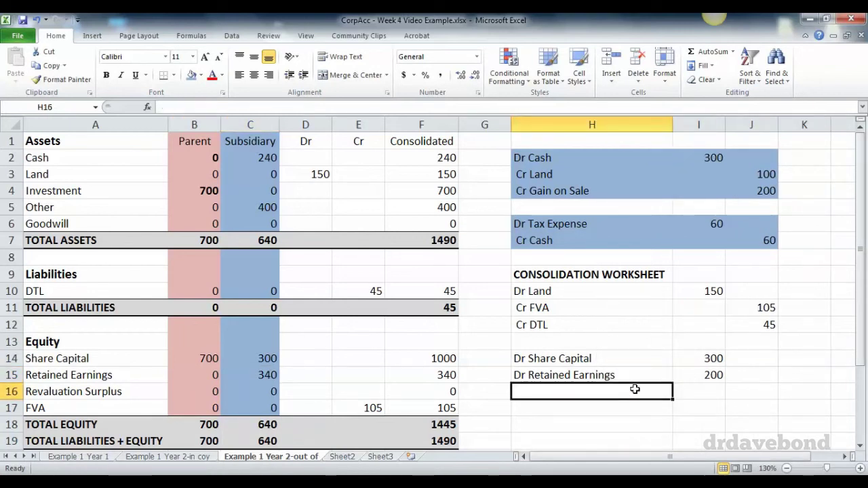
- Add Dr FVA 105, Dr Goodwill 95 and Cr Investment 700 to the elimination entry
type("Dr FVA")
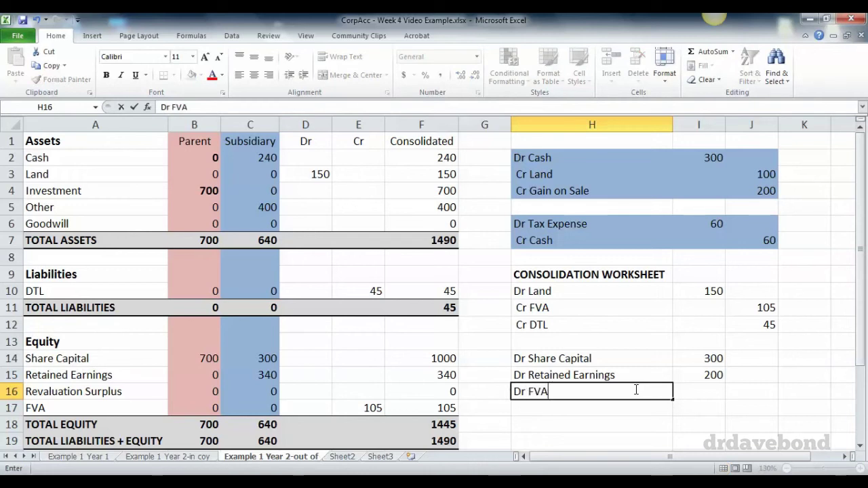
key("Tab")
type("105")
key("Return")
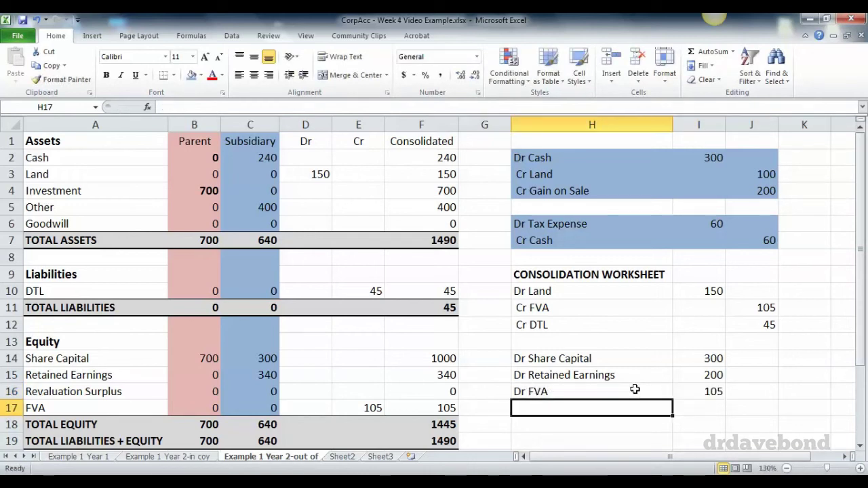
type("Dr Goodwill")
key("Tab")
type("95")
key("Return")
type("Cr Investment")
key("Tab")
key("Tab")
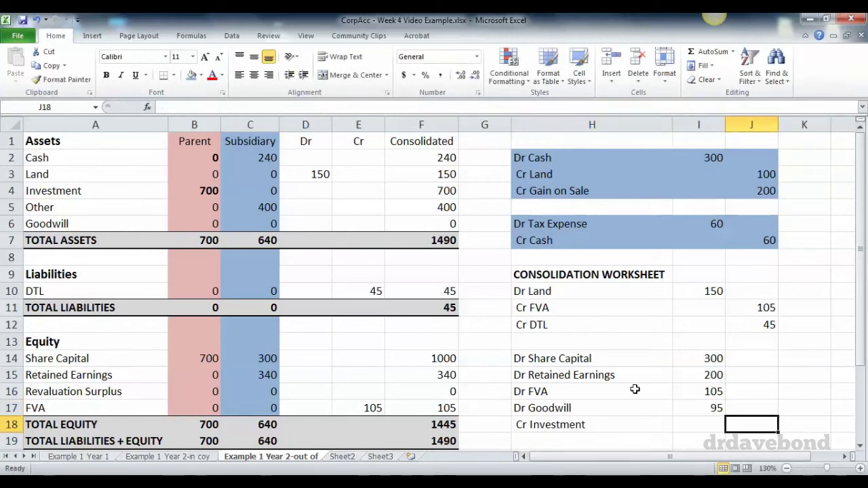
type("700")
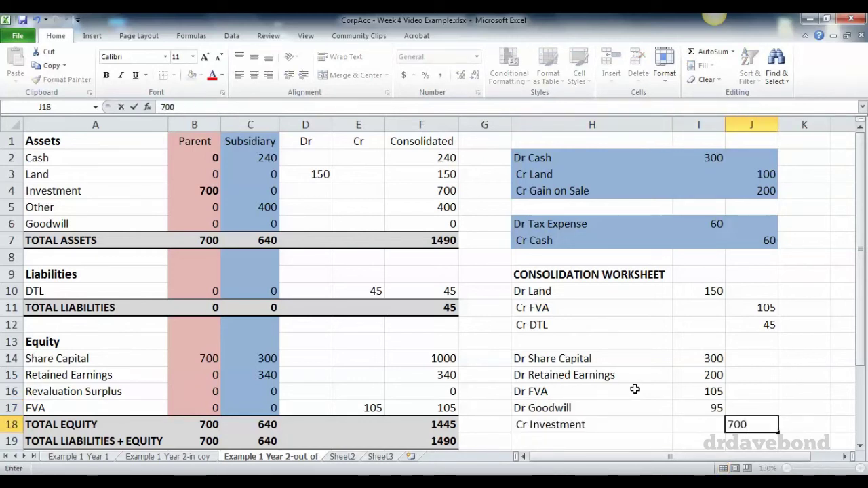
key("Up")
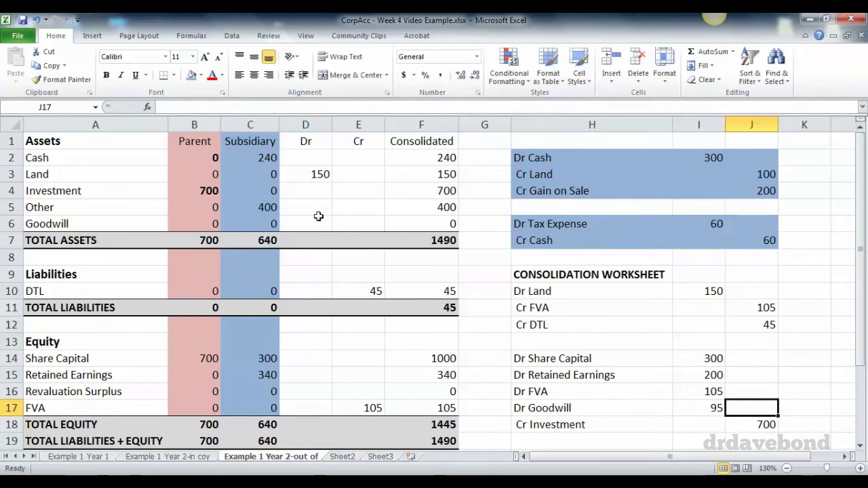
- Post debits 300 Share Capital, 200 Retained Earnings, 105 FVA, 95 Goodwill and credit 700 Investment
left_click(316, 361)
type("300")
key("Return")
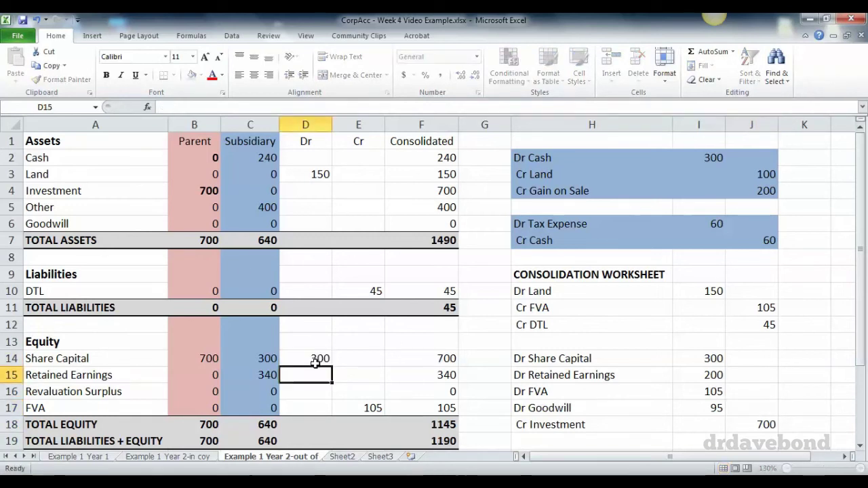
type("200")
key("Return")
key("Return")
type("105")
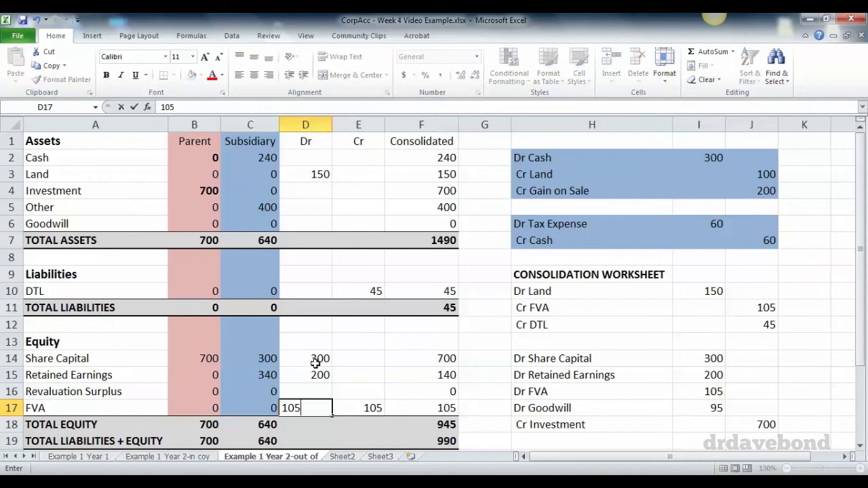
key("Up")
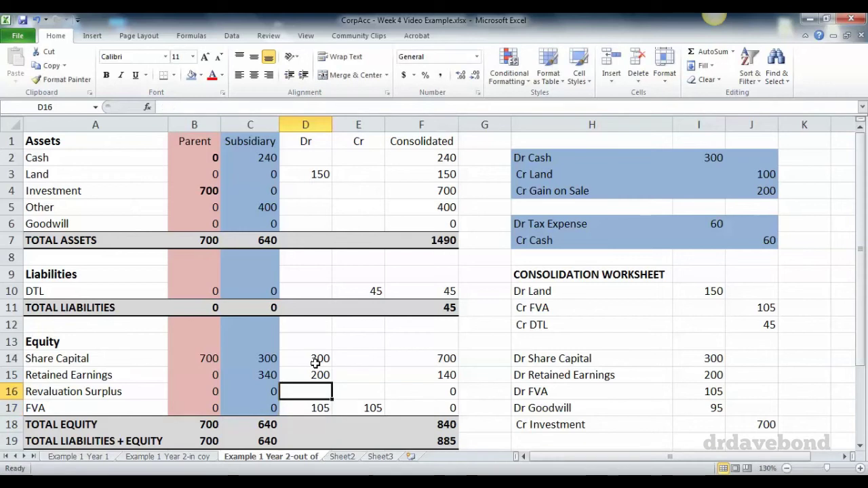
key("Up")
key("Up")
key("Up")
key("Up")
key("Up")
key("Up")
key("Up")
key("Up")
key("Up")
key("Up")
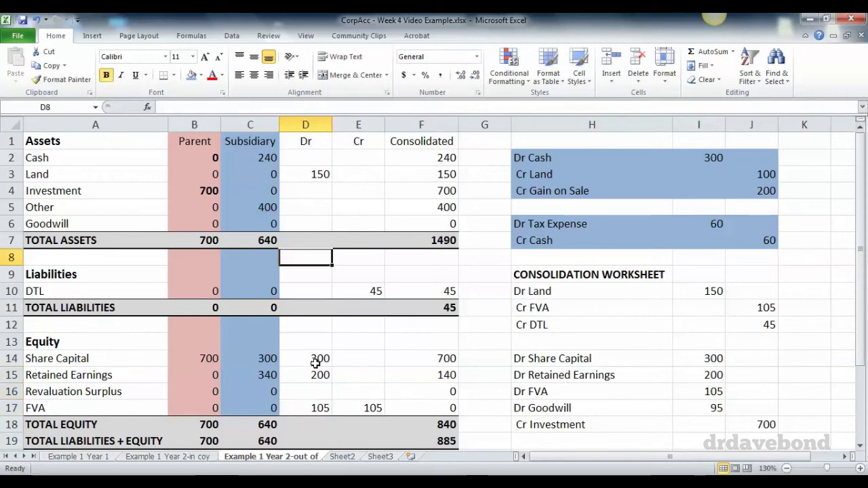
type("95")
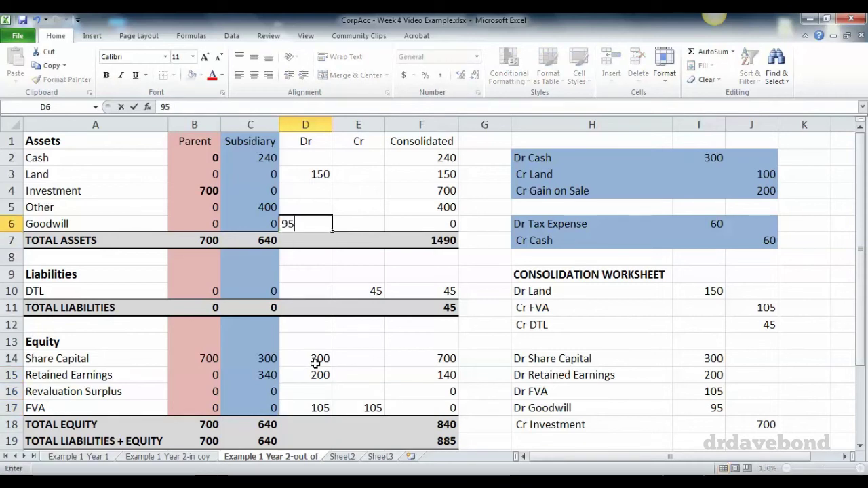
key("Up")
key("Up")
key("Right")
type("700")
key("Return")
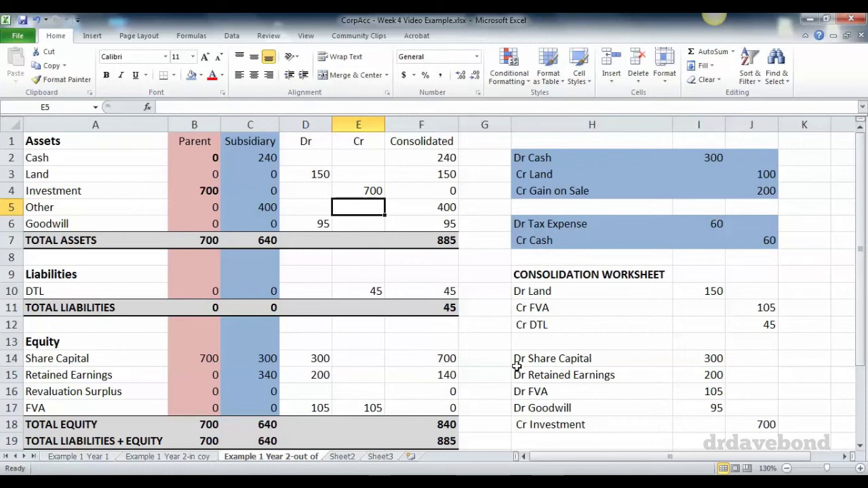
- Fill cells F3 (Land 150), F10 (DTL 45) and F15 (Retained Earnings 140) yellow
left_click(429, 177)
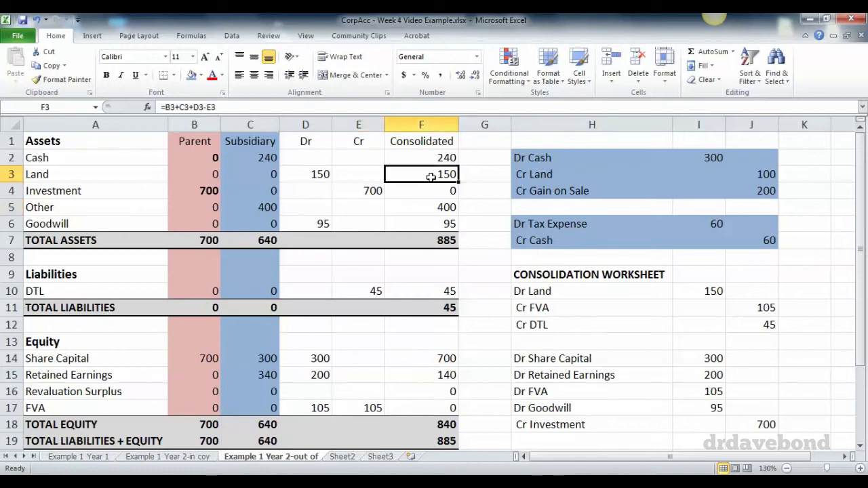
left_click(202, 76)
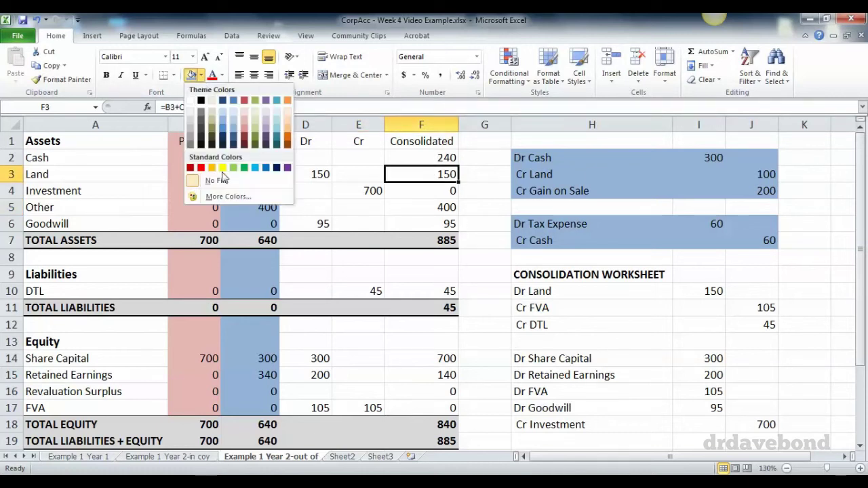
left_click(223, 168)
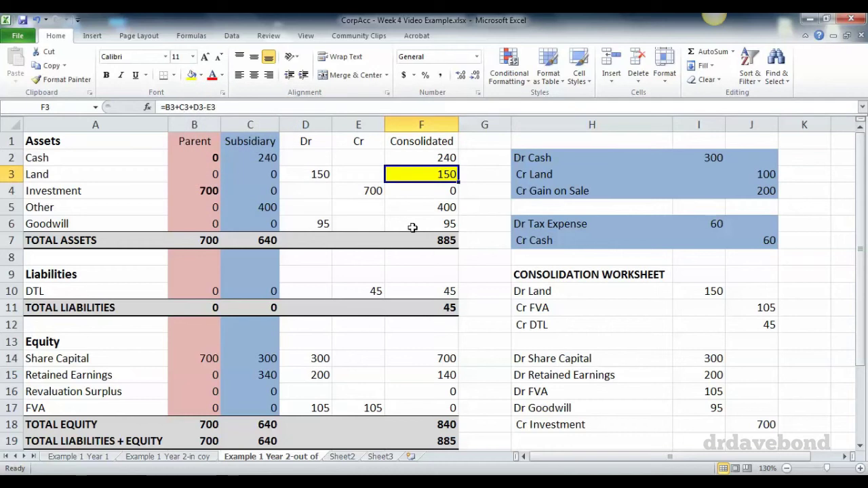
left_click(437, 203)
left_click(480, 173)
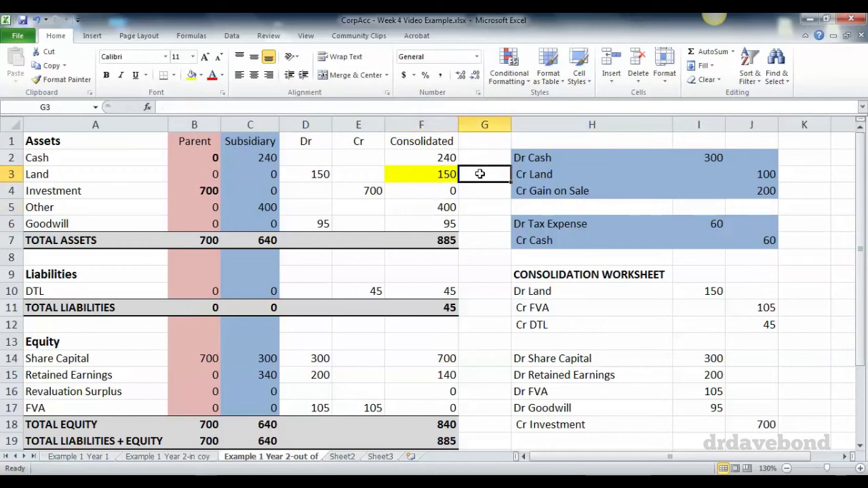
left_click(441, 291)
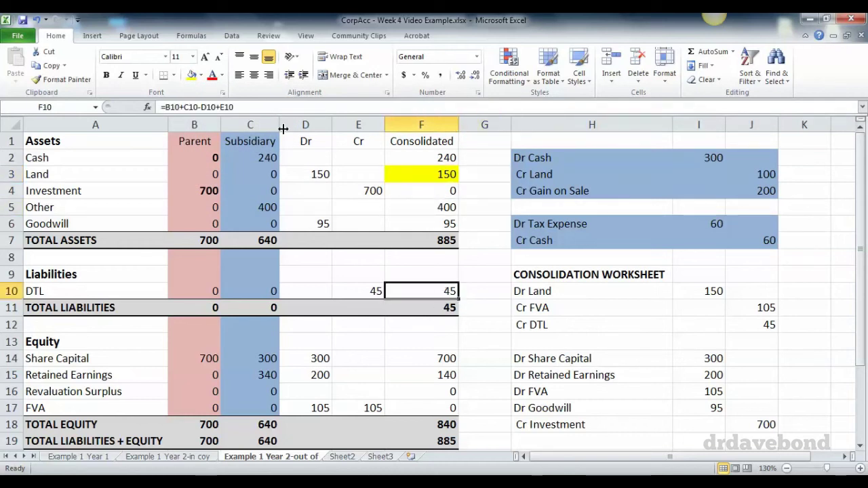
left_click(192, 77)
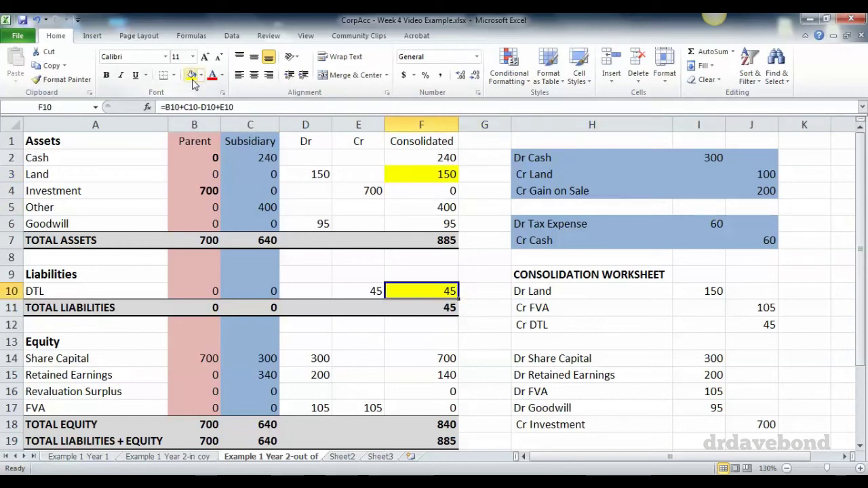
left_click(475, 288)
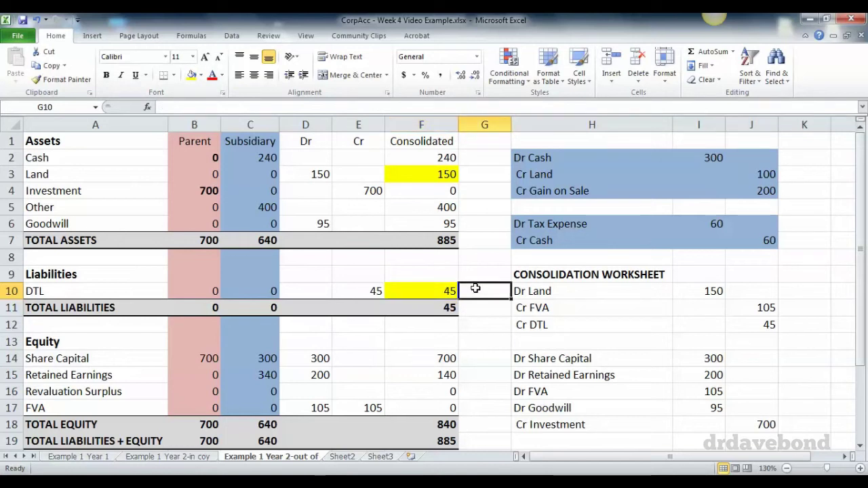
left_click(441, 372)
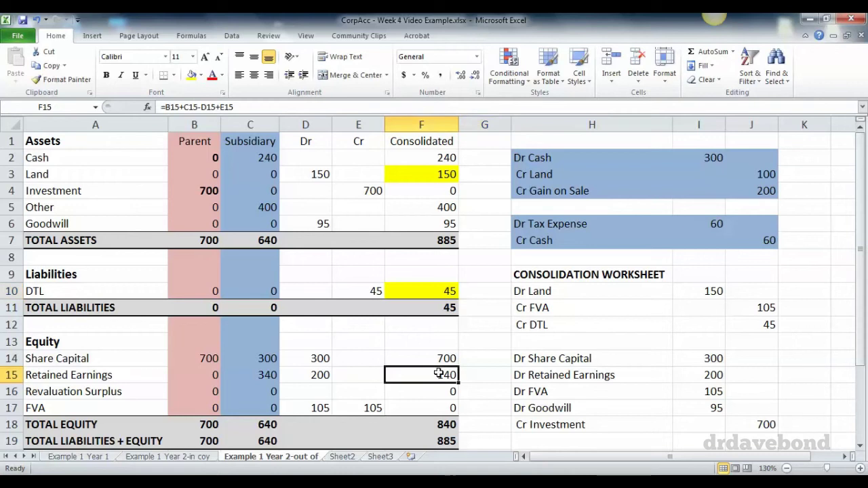
left_click(191, 80)
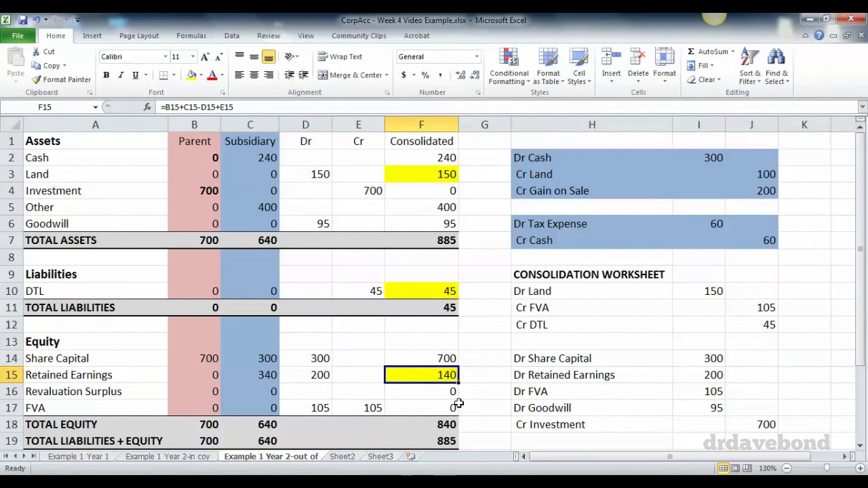
left_click(537, 439)
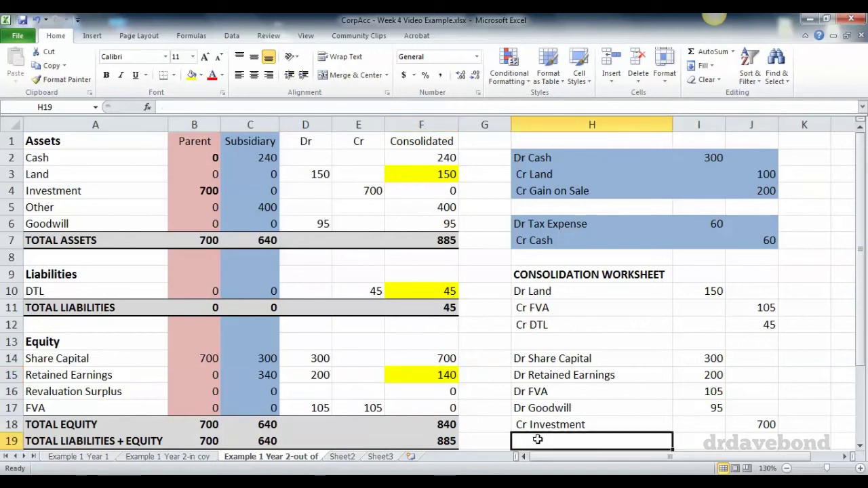
- Label a new entry in H20:H21 as Dr Gain on Sale and Cr Land
key("Return")
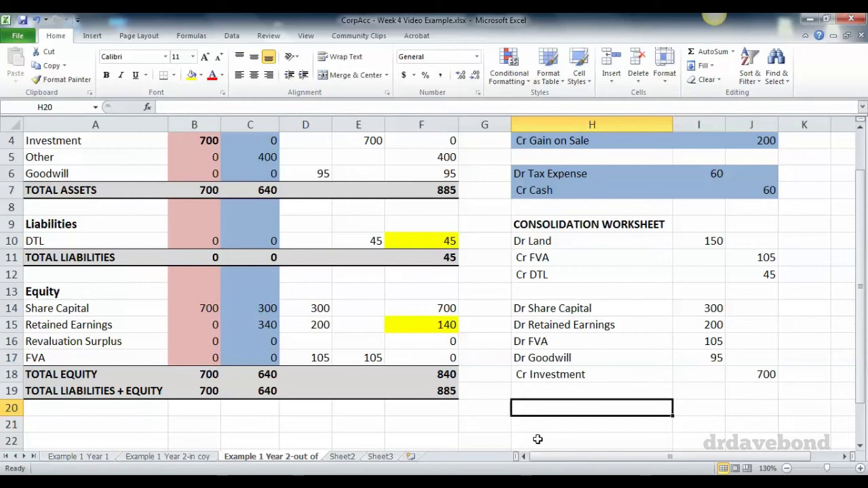
type("Dr Gain on Sale")
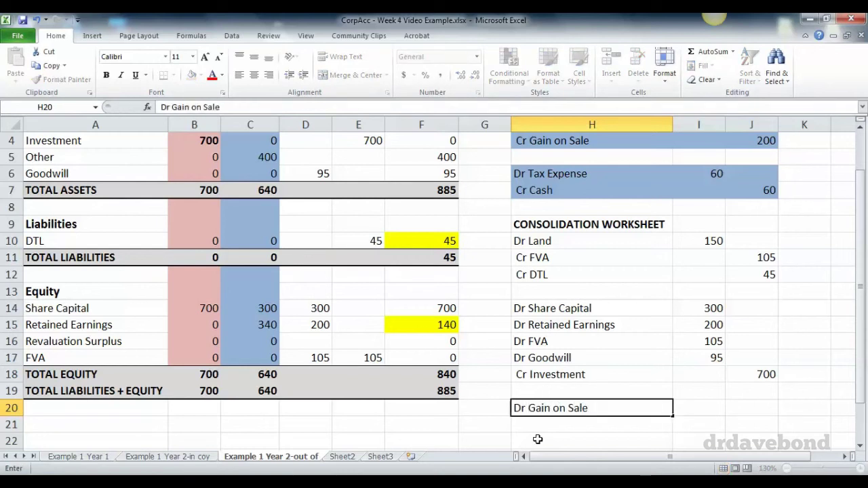
key("Return")
type("Cr Land")
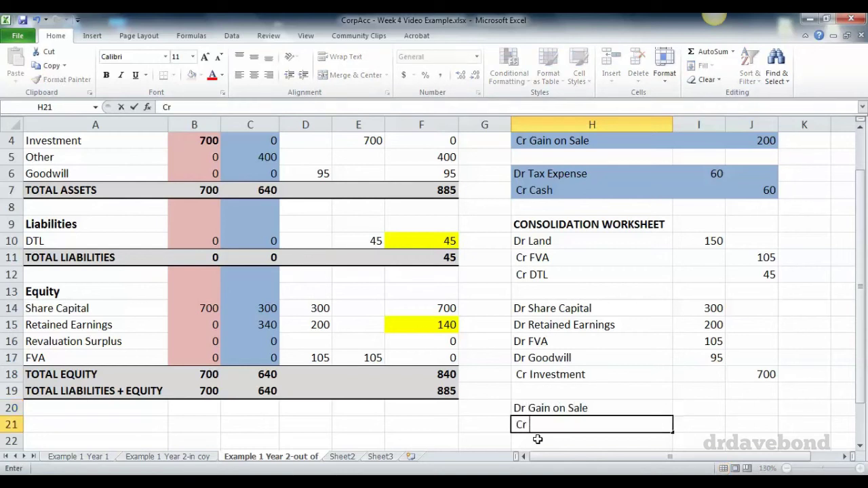
key("Tab")
- Enter 150 as the Gain on Sale debit in I20 and 150 as the Land credit in J21
key("Up")
type("150")
key("Return")
key("Tab")
type("150")
key("Return")
key("Up")
key("Left")
key("Left")
key("Right")
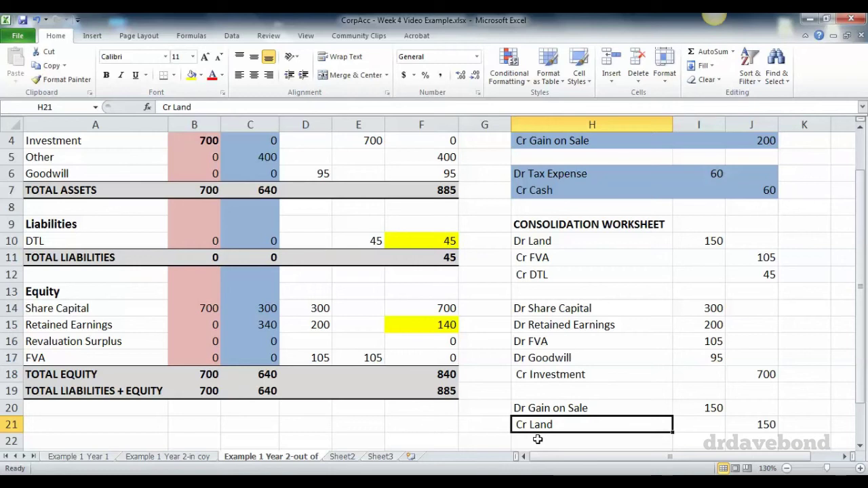
key("Up")
key("Right")
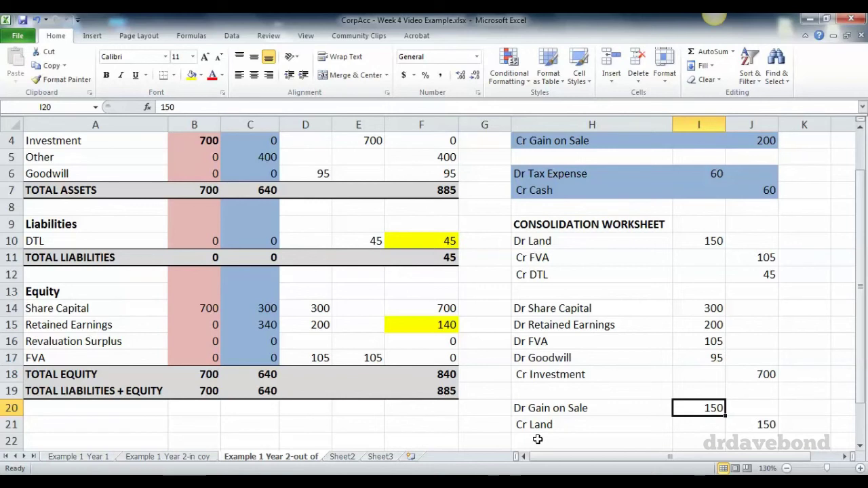
key("Up")
key("Up")
key("Up")
key("Up")
key("Up")
key("Up")
key("Up")
key("Up")
key("Up")
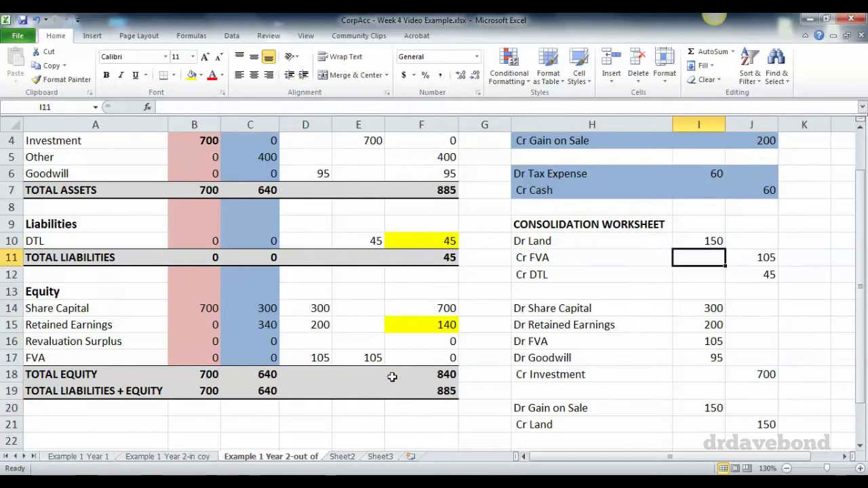
- Change the Retained Earnings debit in D15 to the formula 200+150
left_click(313, 324)
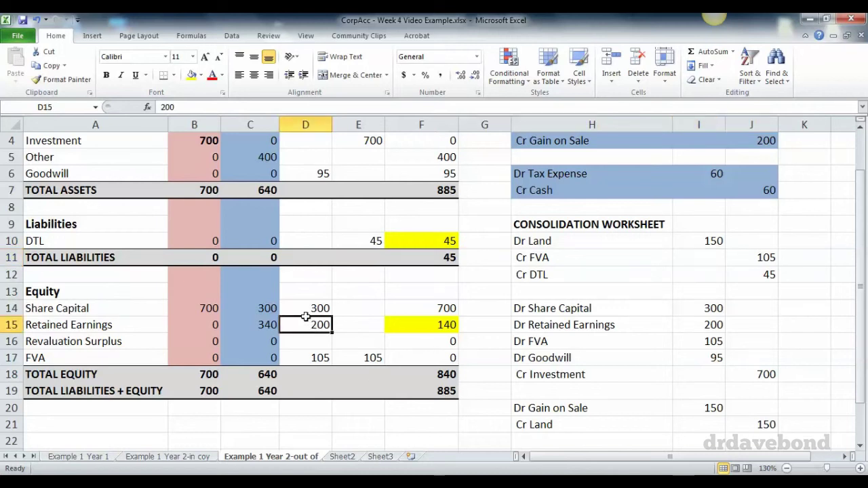
left_click(162, 107)
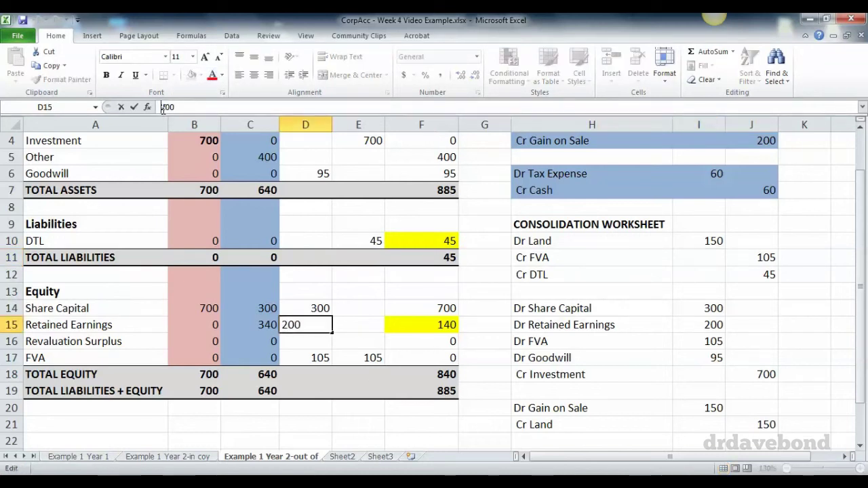
type("+")
key("End")
type("+150")
key("Return")
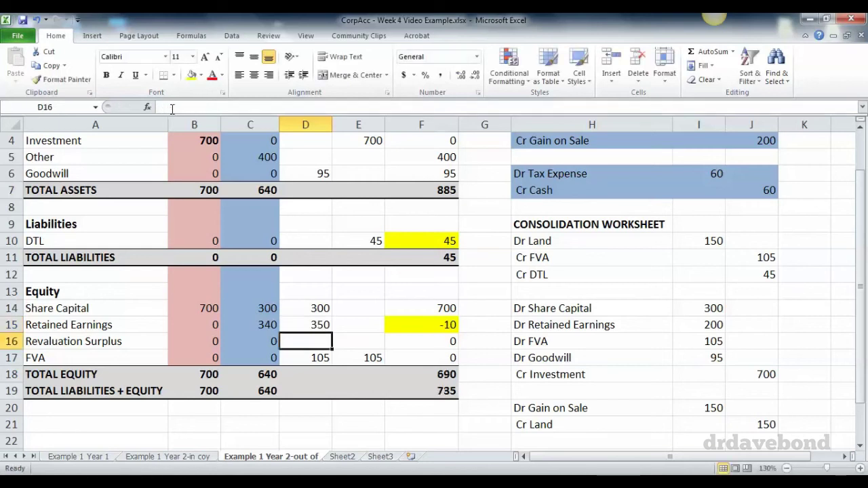
- Enter a 150 credit against Land in E3
left_click(319, 325)
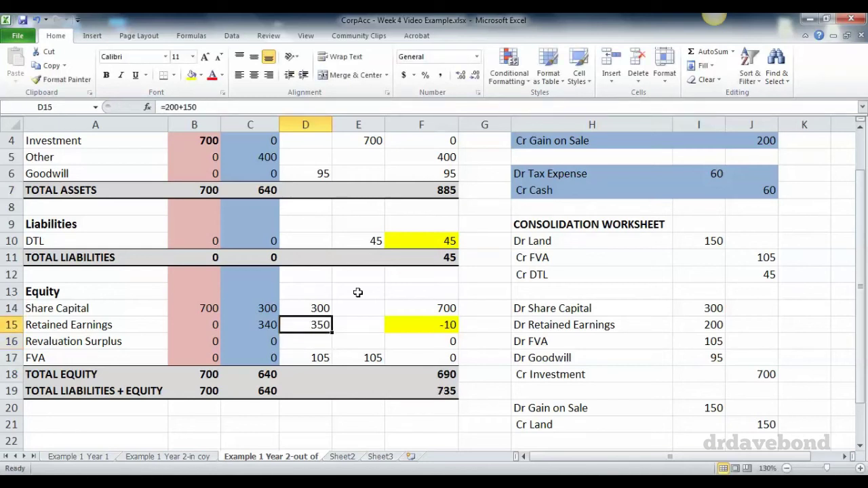
key("Up")
key("Up")
key("Up")
key("Up")
key("Up")
key("Up")
key("Up")
key("Up")
key("Up")
key("Up")
key("Up")
key("Up")
key("Up")
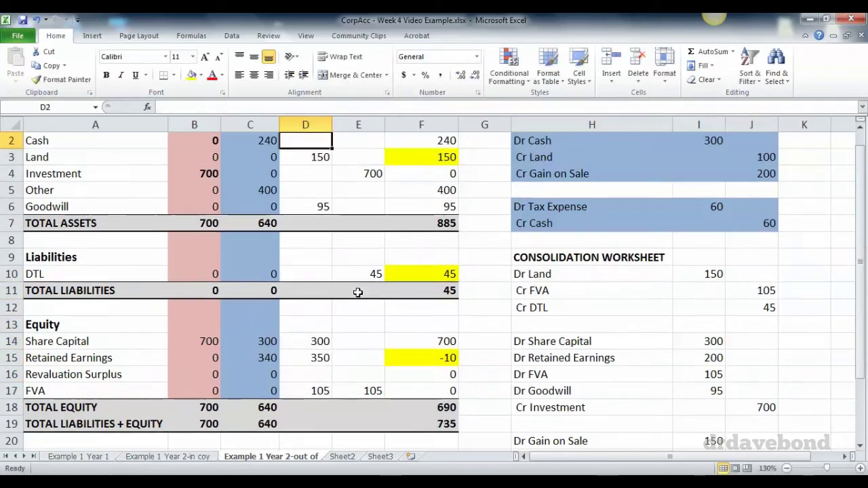
key("Up")
key("Down")
key("Down")
key("Right")
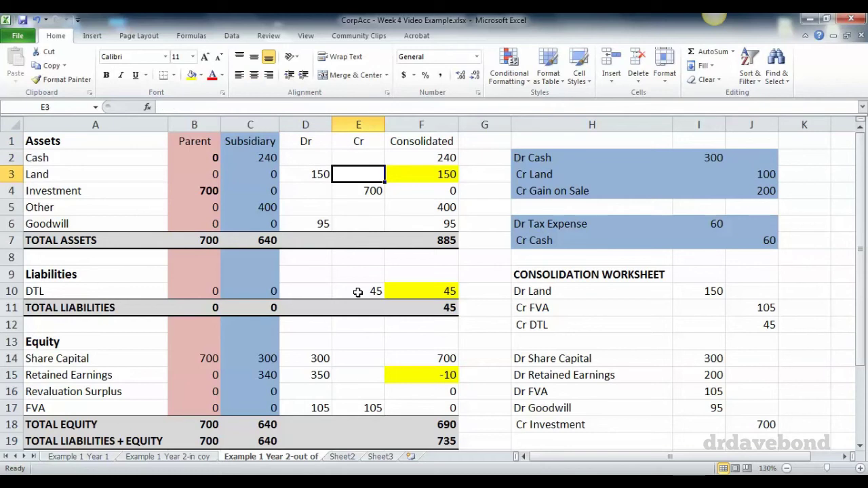
type("150")
key("Return")
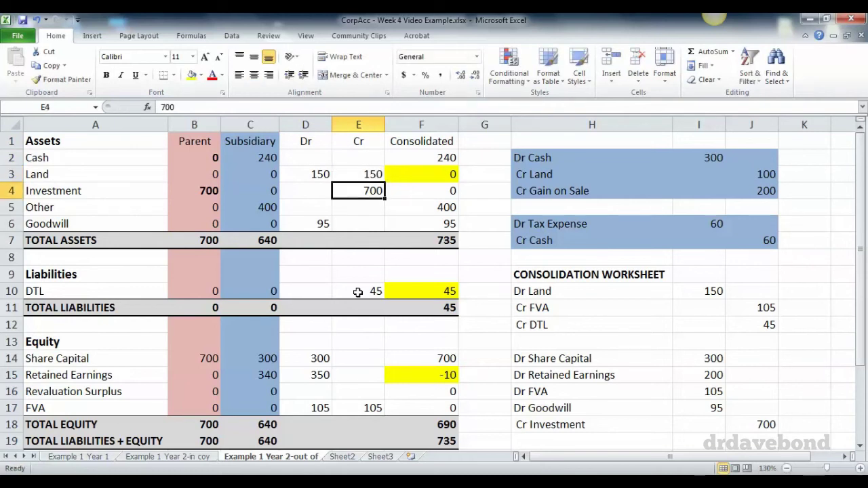
- Copy the plain Investment total format onto consolidated Land to remove its yellow fill
left_click(428, 178)
left_click(426, 189)
left_click(78, 80)
key("Up")
key("Return")
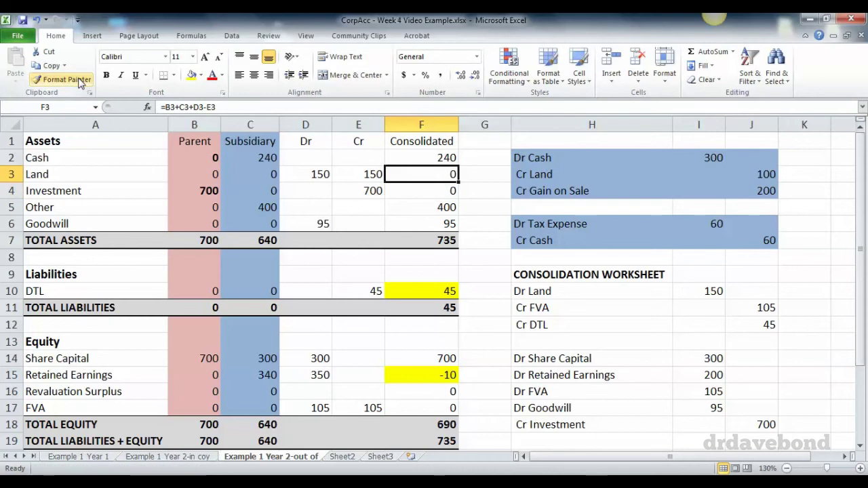
left_click(551, 439)
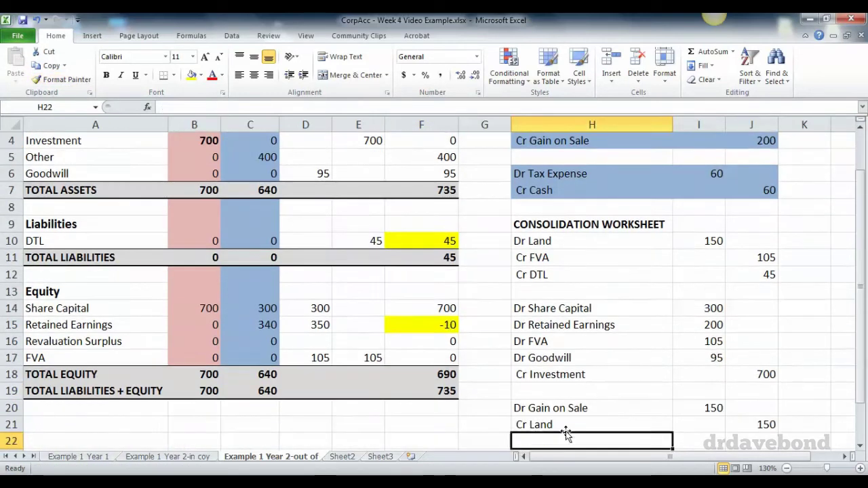
- Label a new entry in H23:H24 as Dr DTL and Cr Tax Expense
key("Return")
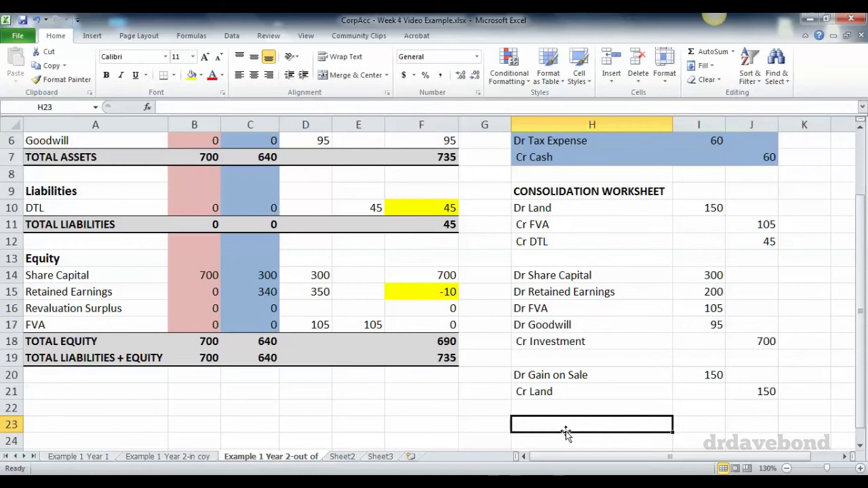
type("Dr DTL")
key("Return")
type("Cr")
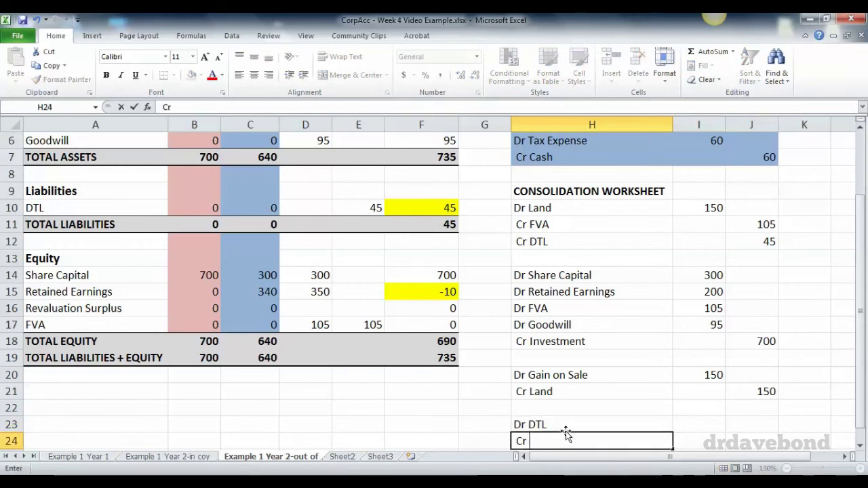
type(" Tax Expense")
key("Tab")
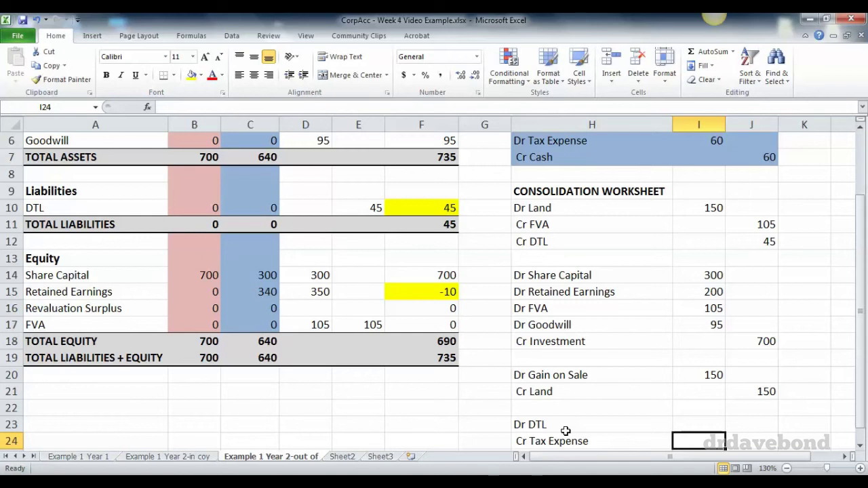
- Enter 45 as the DTL debit and 45 as the Tax Expense credit
key("Up")
type("45")
key("Return")
key("Right")
type("45")
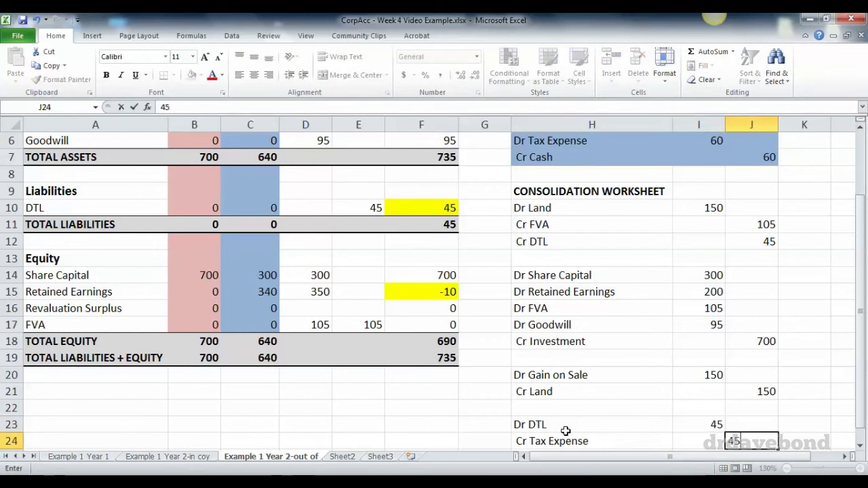
key("Left")
key("Left")
key("Left")
key("Left")
key("Left")
key("Left")
key("Left")
key("Left")
- Add the note '$150*30% = $45' in B23
key("Up")
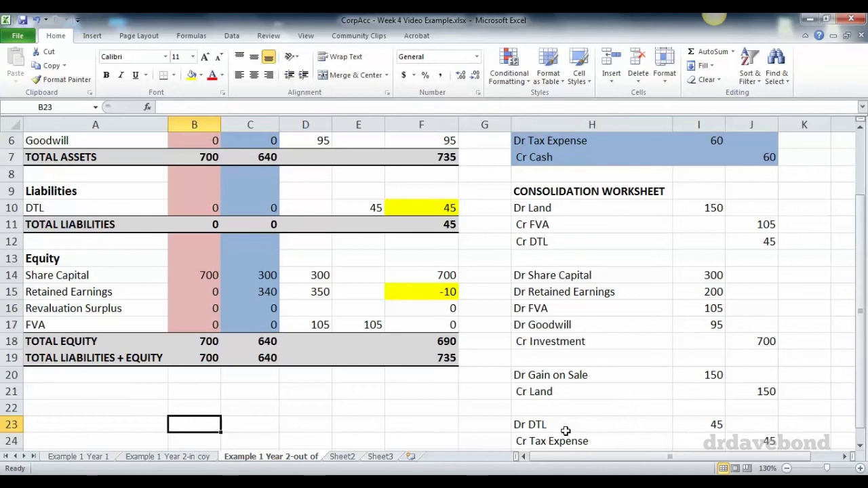
type("$150*30%")
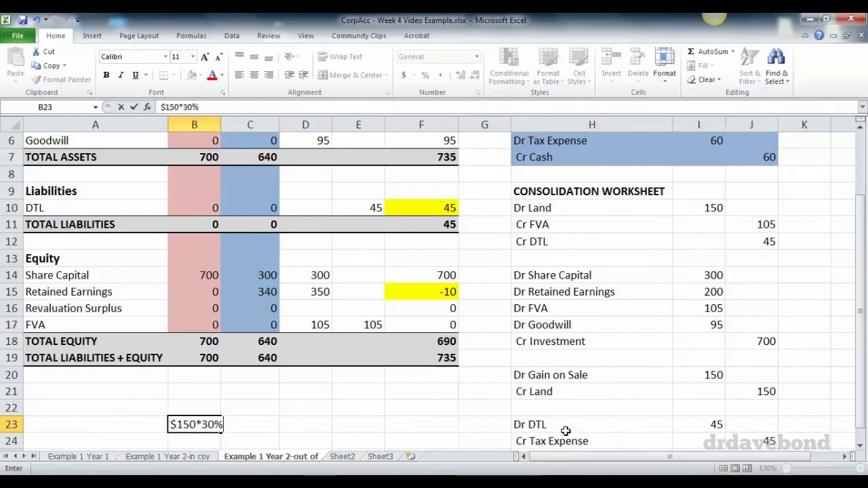
type(" = $45")
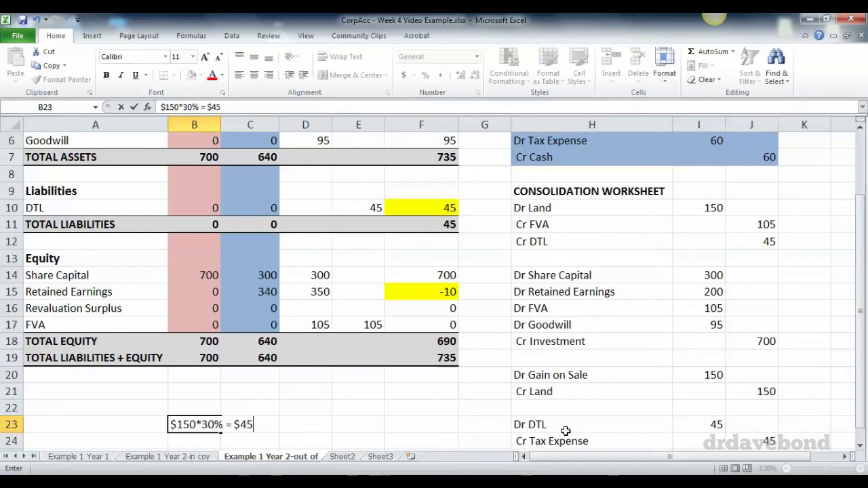
key("Return")
key("Up")
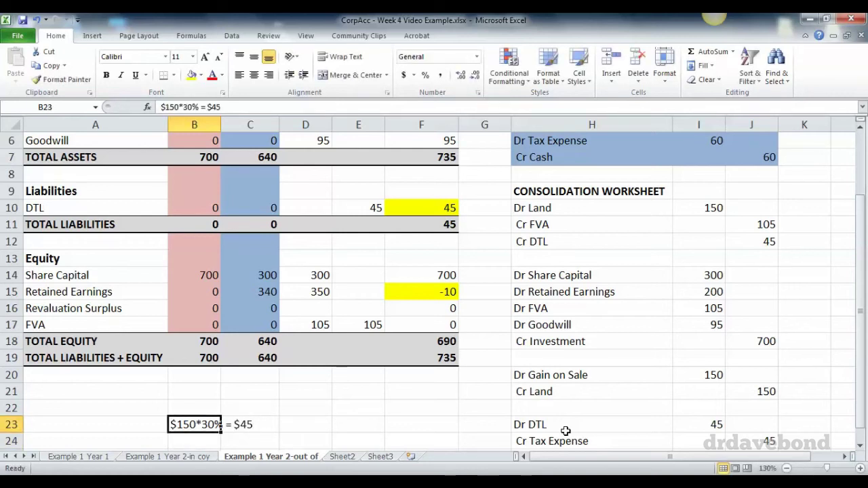
key("Right")
key("Right")
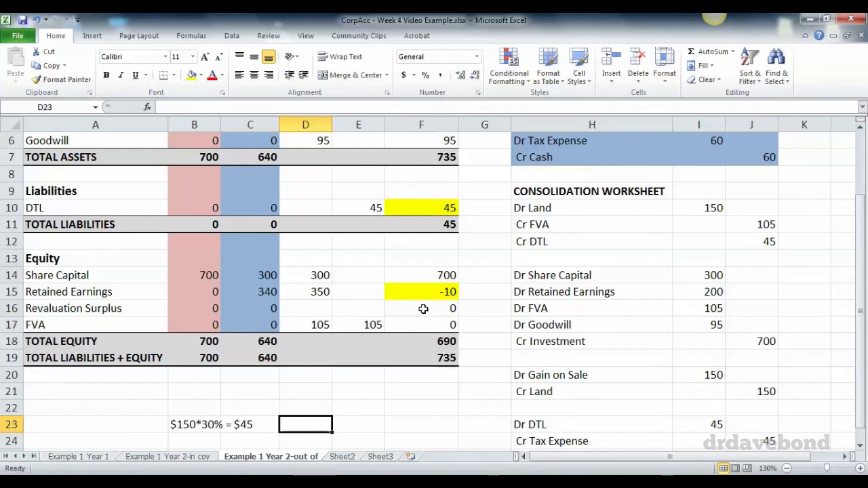
- Post a 45 debit to DTL in D10 and clear the yellow fill from consolidated DTL
left_click(319, 205)
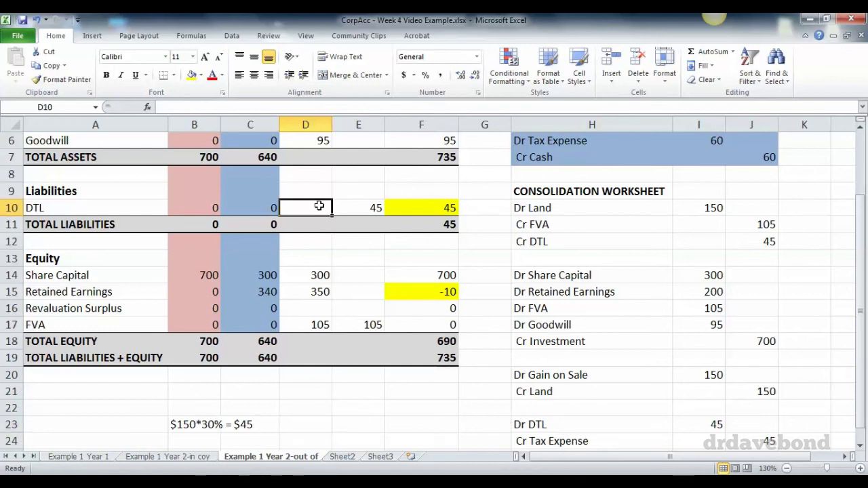
type("45")
key("Return")
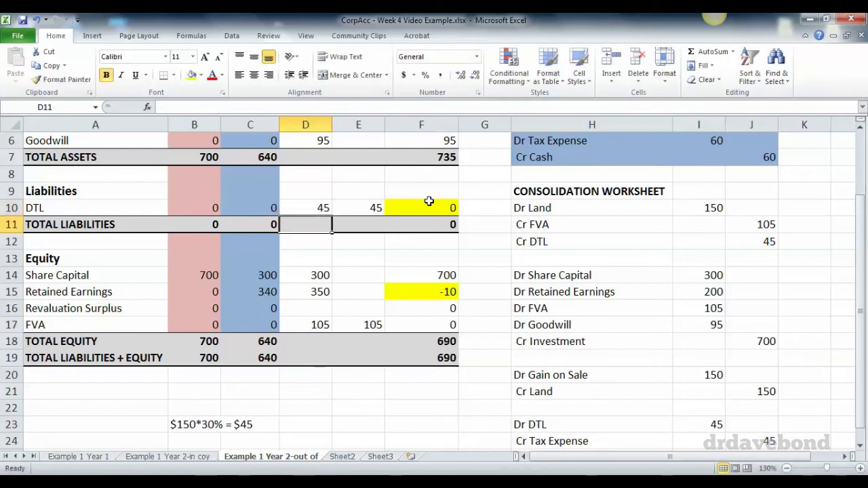
left_click(430, 201)
left_click(393, 189)
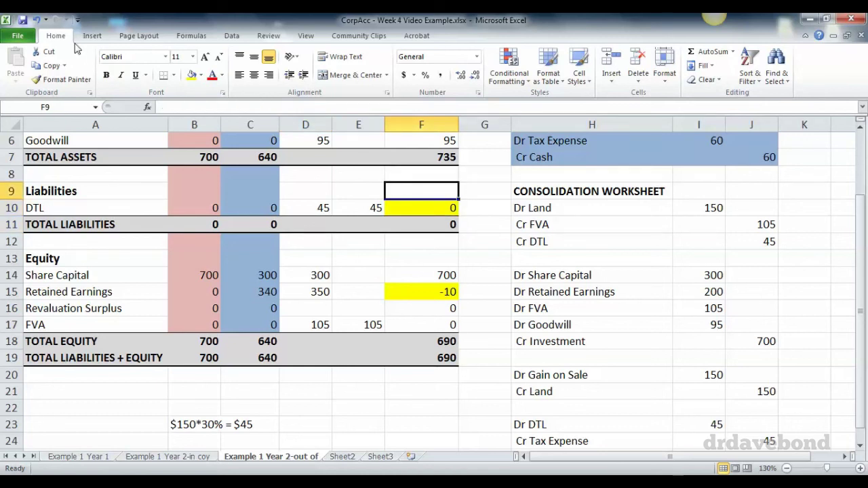
left_click(65, 79)
key("Down")
key("Return")
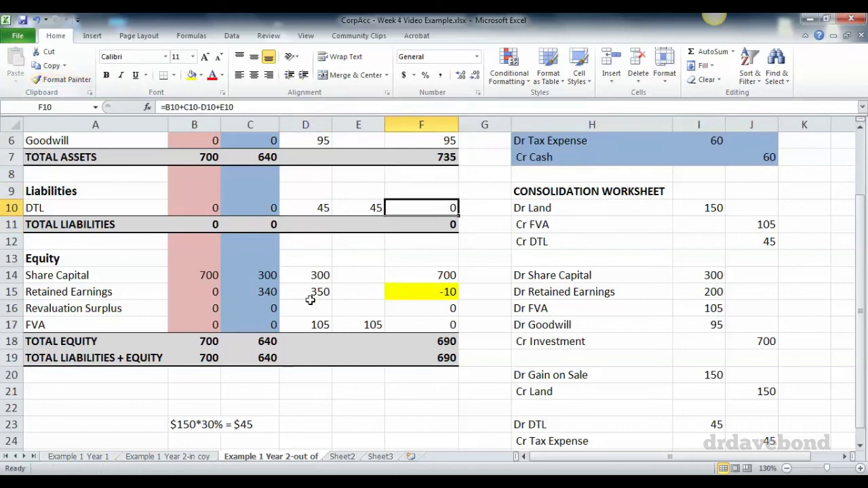
- Post a 45 credit to Retained Earnings in E15 and clear its consolidated cell's yellow fill
left_click(360, 292)
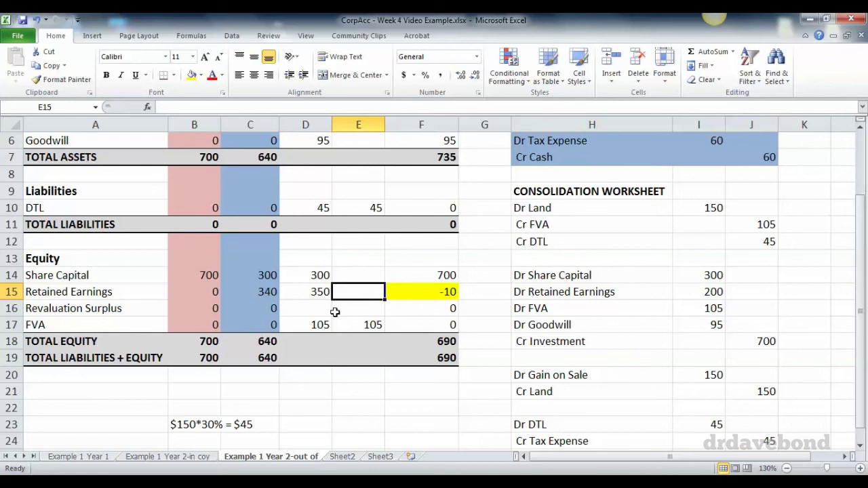
type("45")
key("Return")
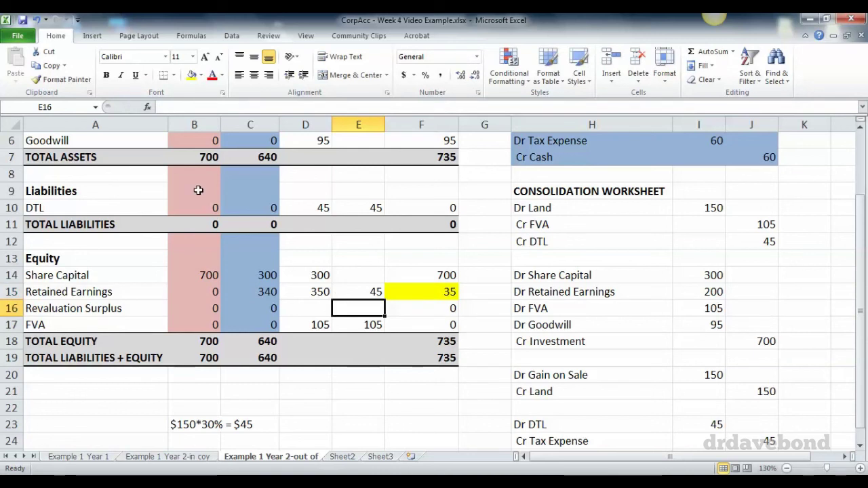
left_click(72, 80)
key("Up")
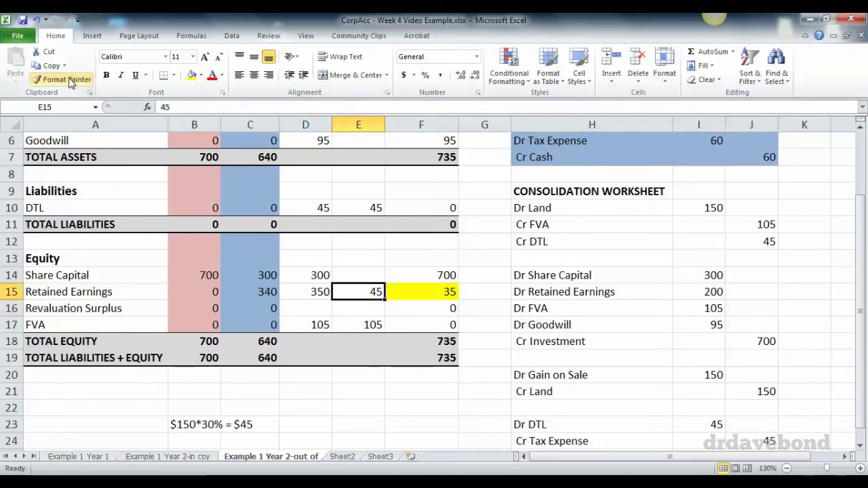
left_click(424, 303)
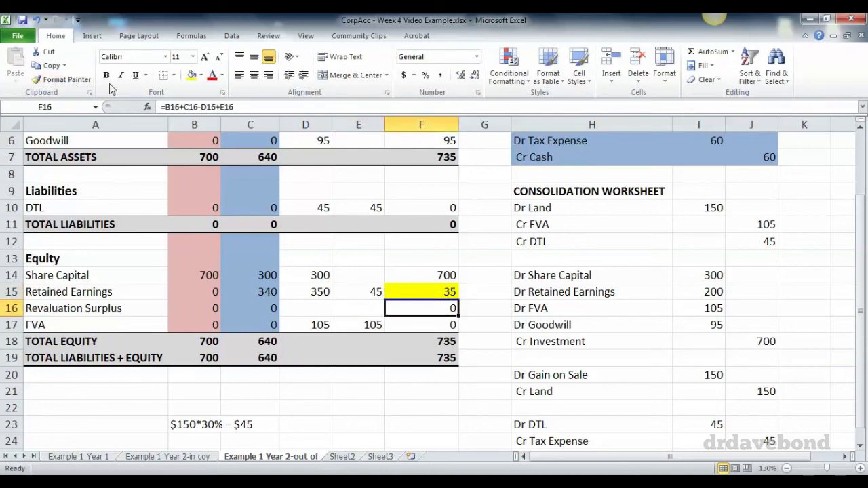
left_click(76, 81)
left_click(421, 292)
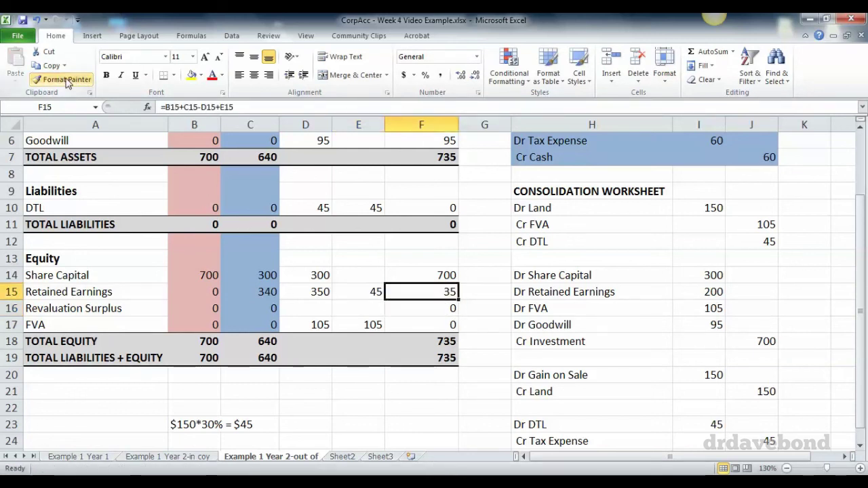
left_click(482, 229)
key("ctrl+Up")
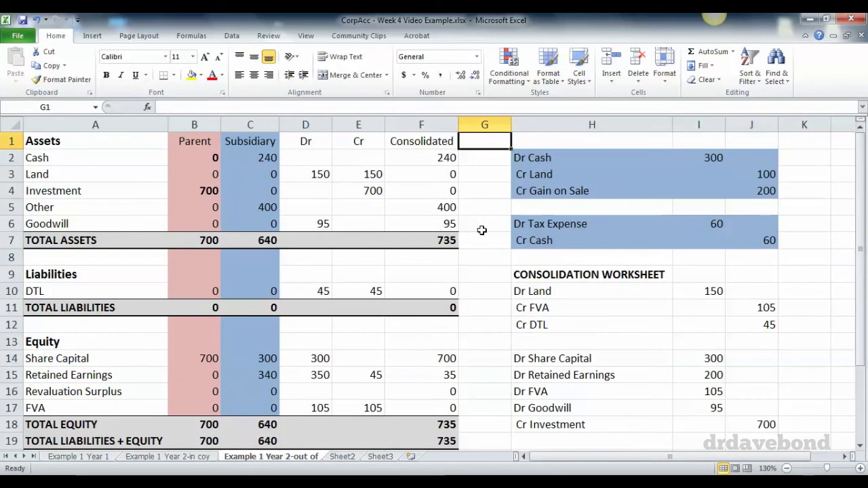
left_click(478, 157)
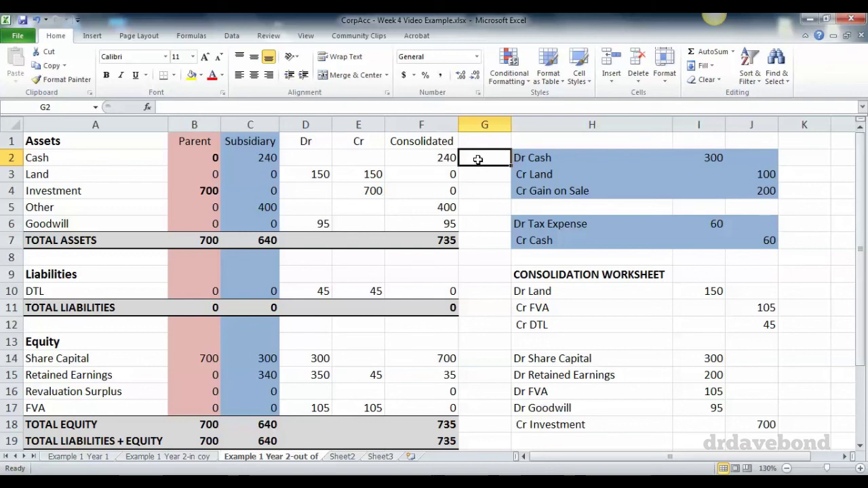
left_click(473, 202)
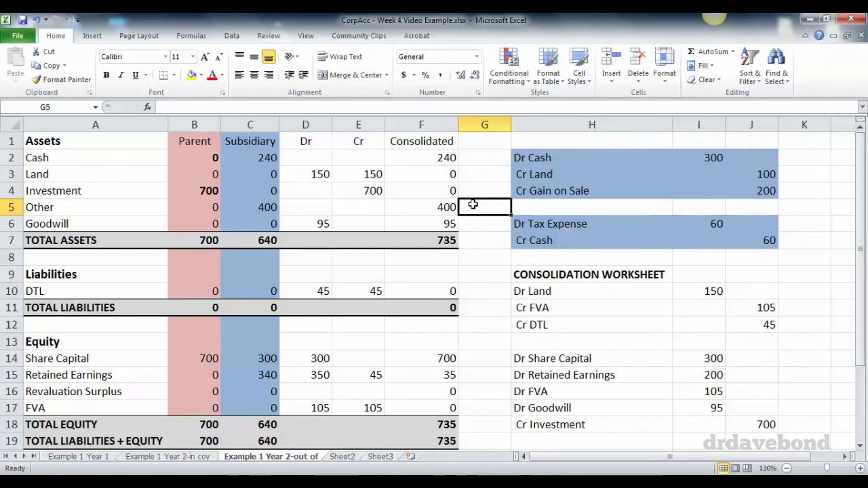
left_click(468, 226)
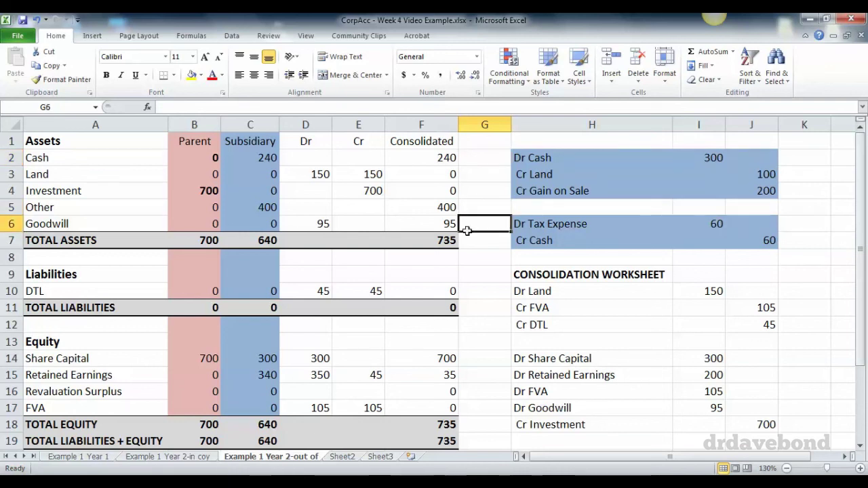
left_click(468, 359)
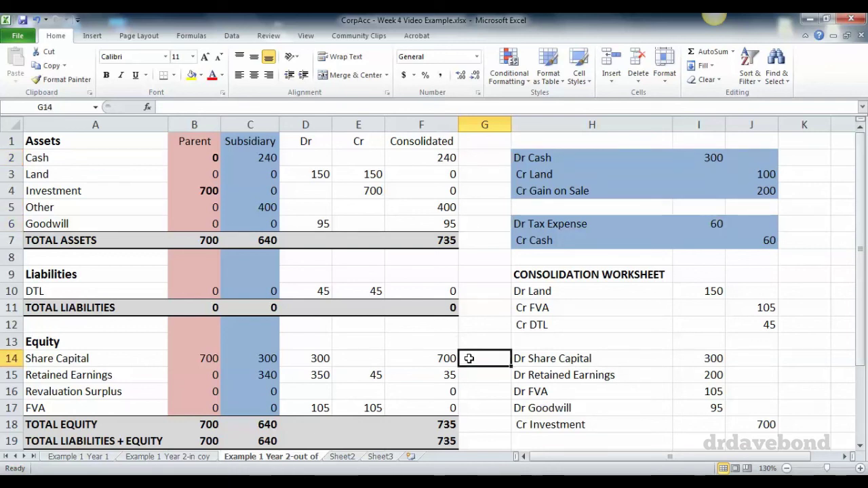
left_click(470, 375)
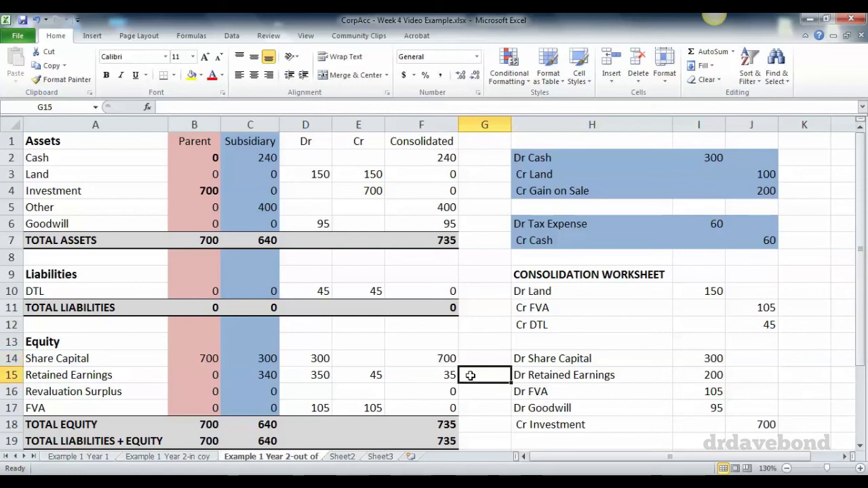